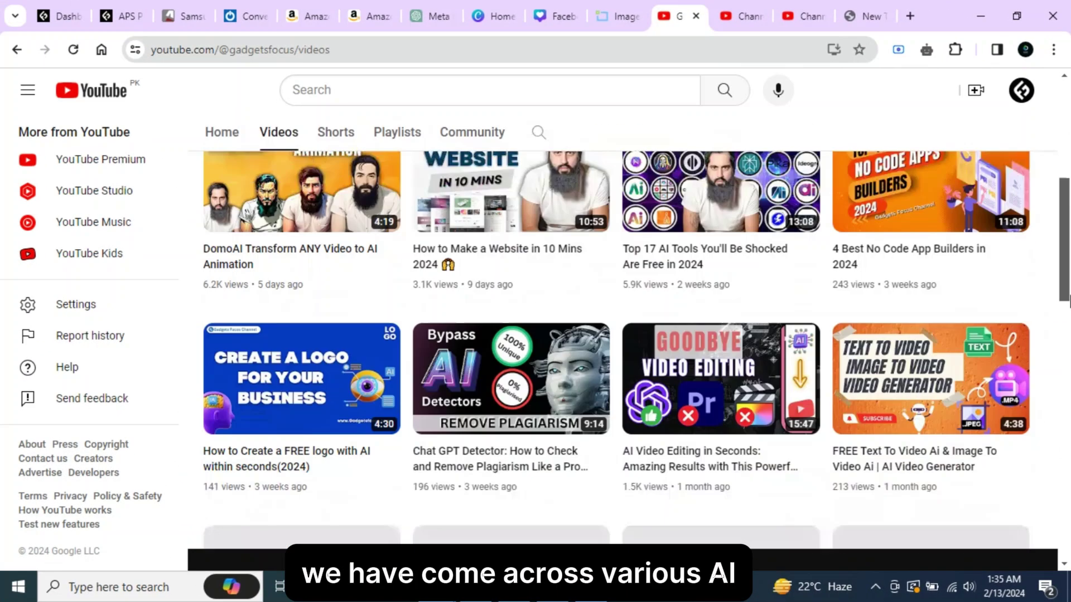
# - Search Google for 'Videotoblog' and open the videotoblog.ai Video To Blog site
pyautogui.scroll(-15, 1021, 292)
pyautogui.scroll(-4, 1070, 469)
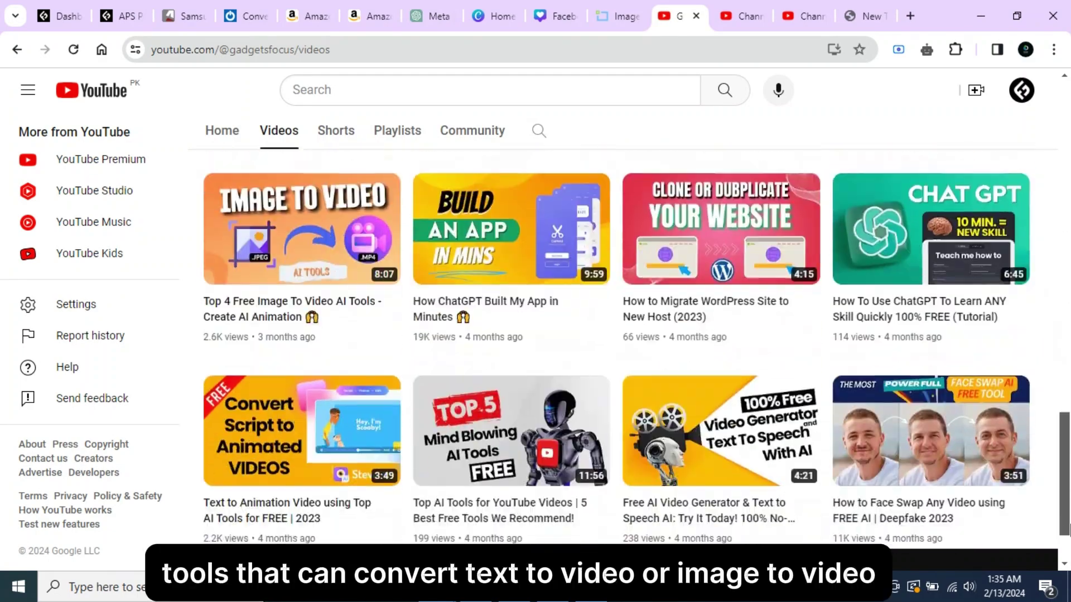
pyautogui.scroll(15, 1070, 446)
pyautogui.scroll(-4, 1070, 418)
pyautogui.scroll(2, 1069, 418)
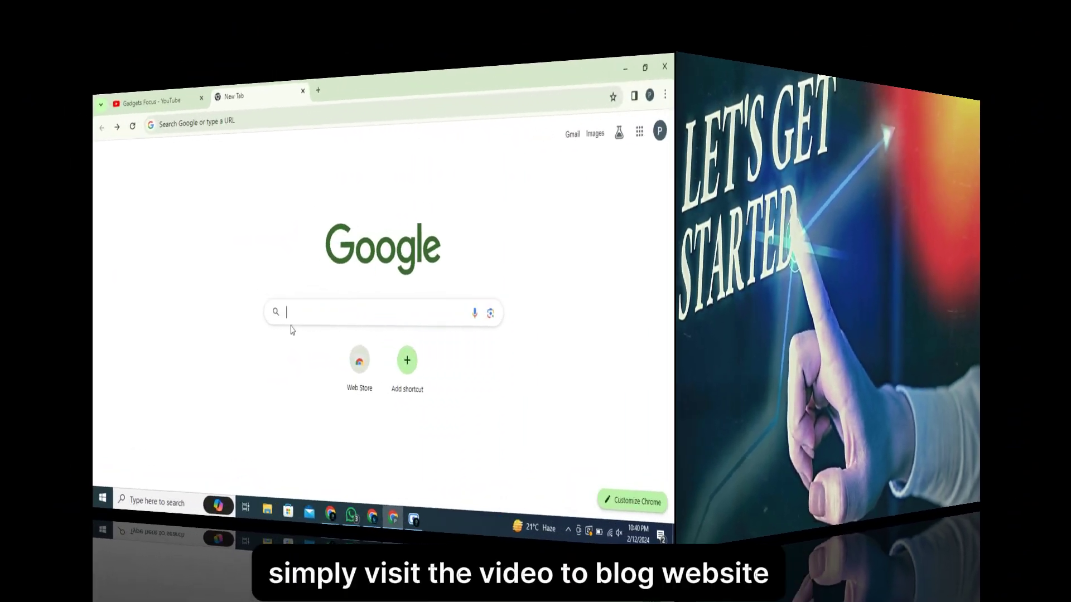
pyautogui.write('Videotoblog')
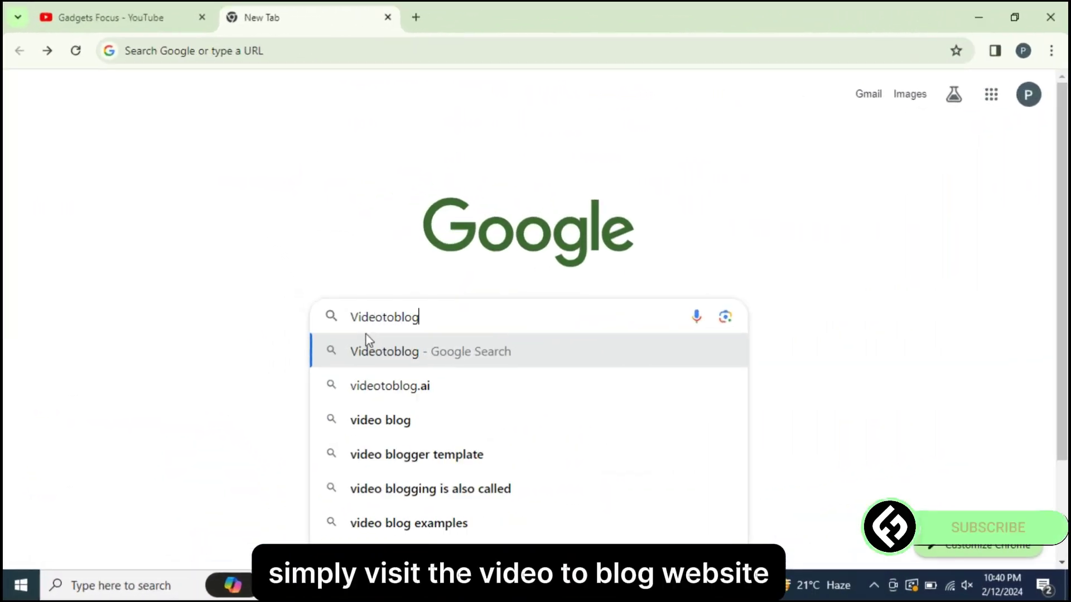
pyautogui.click(385, 386)
pyautogui.click(207, 276)
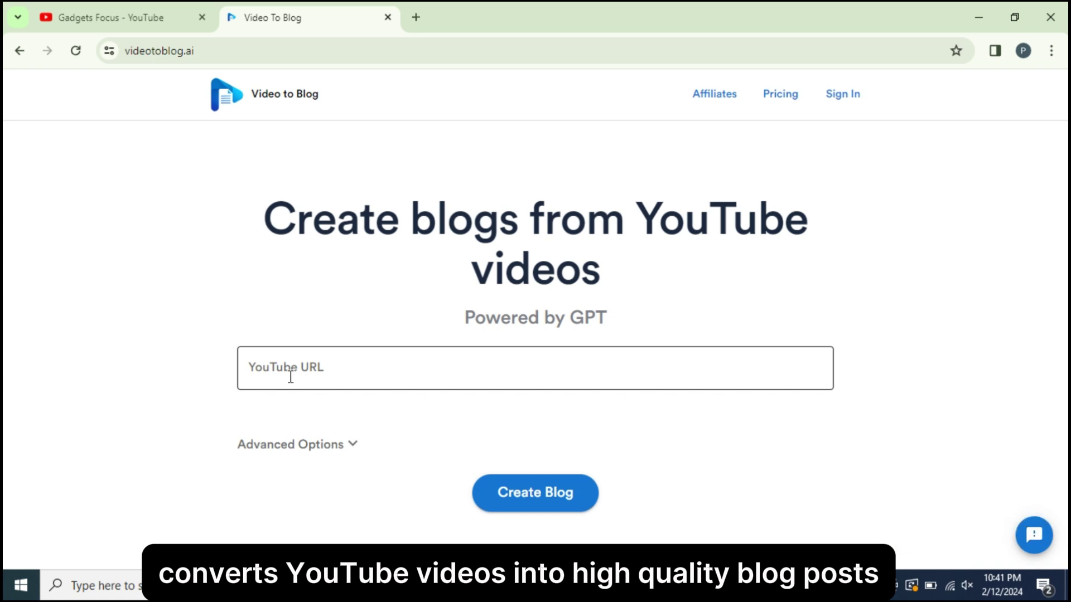
# - Expand Advanced Options and look through the blog generation settings
pyautogui.click(356, 453)
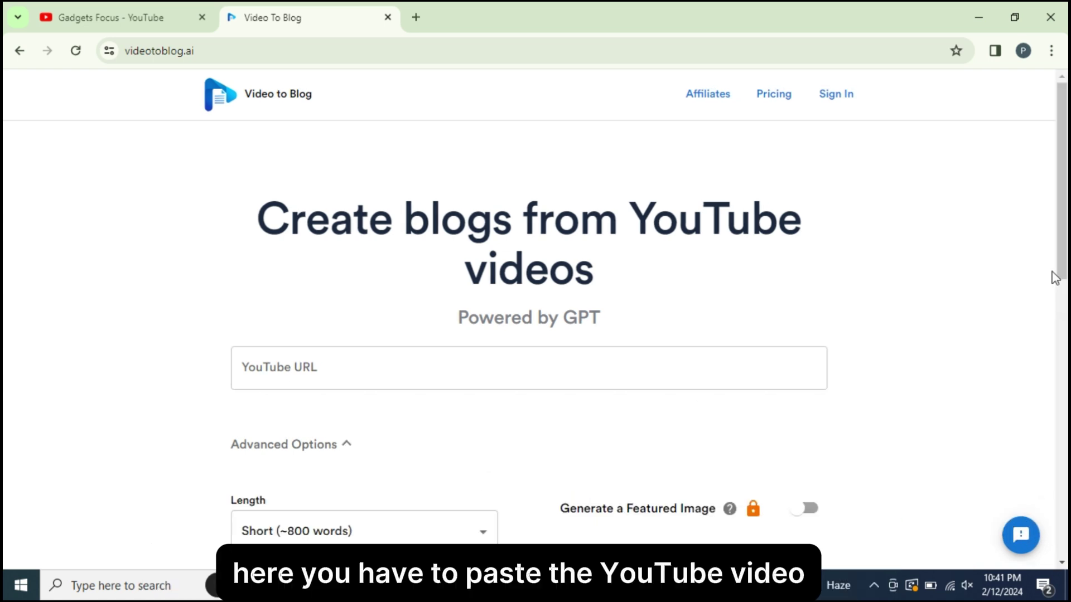
pyautogui.scroll(-7, 1056, 278)
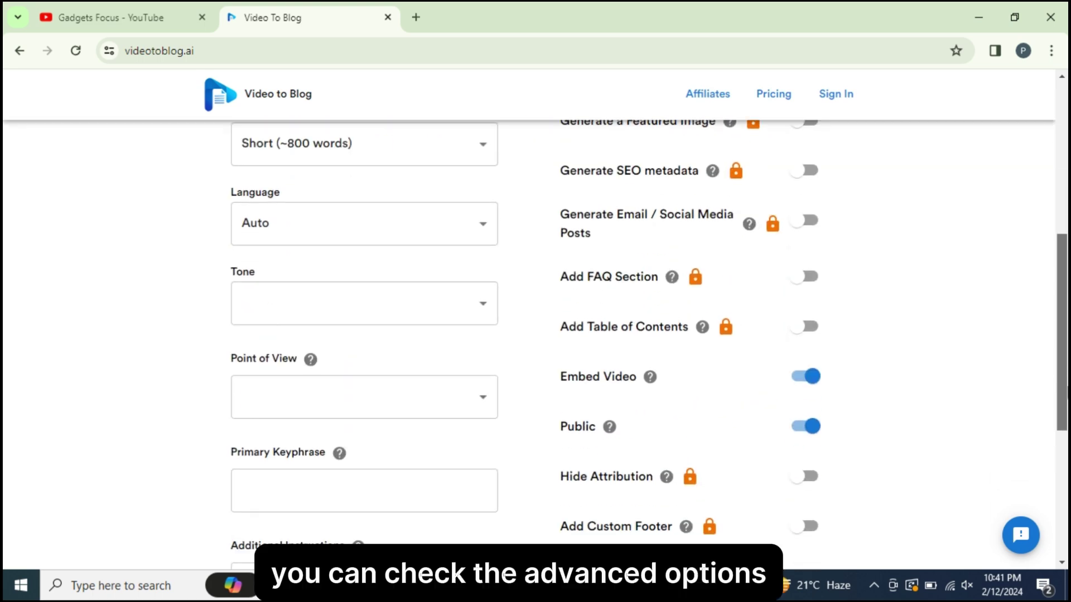
pyautogui.scroll(1, 647, 352)
pyautogui.scroll(-5, 1065, 468)
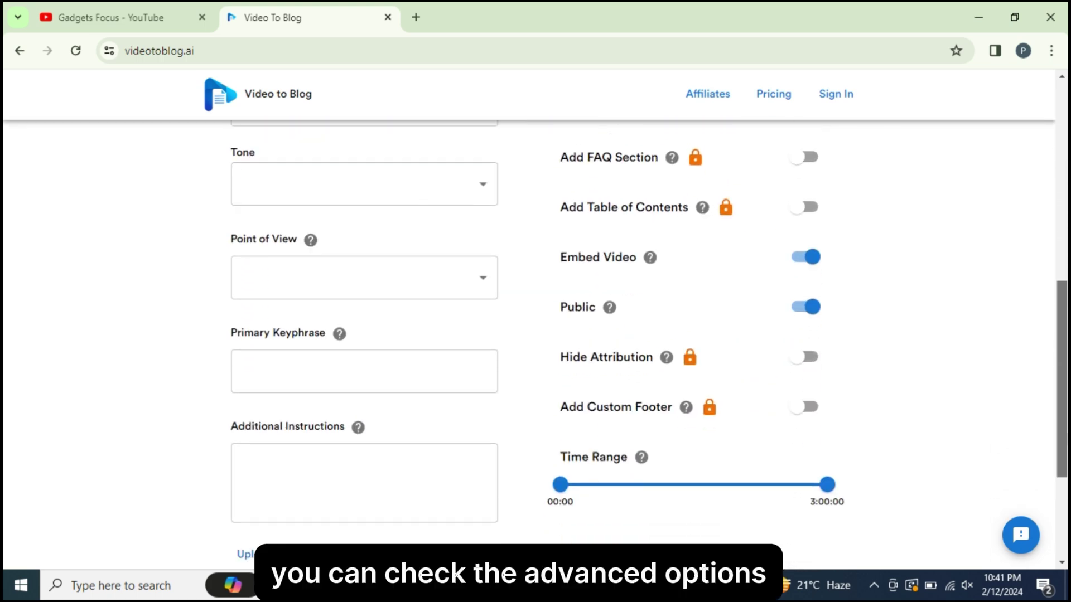
pyautogui.scroll(3, 1066, 469)
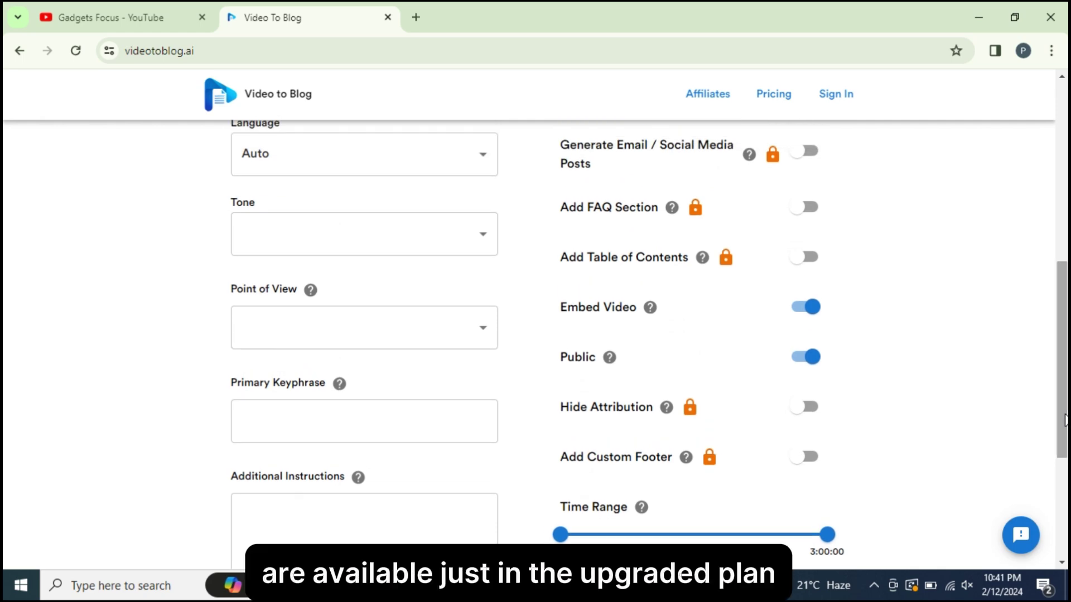
pyautogui.moveTo(1062, 391); pyautogui.dragTo(1062, 307)
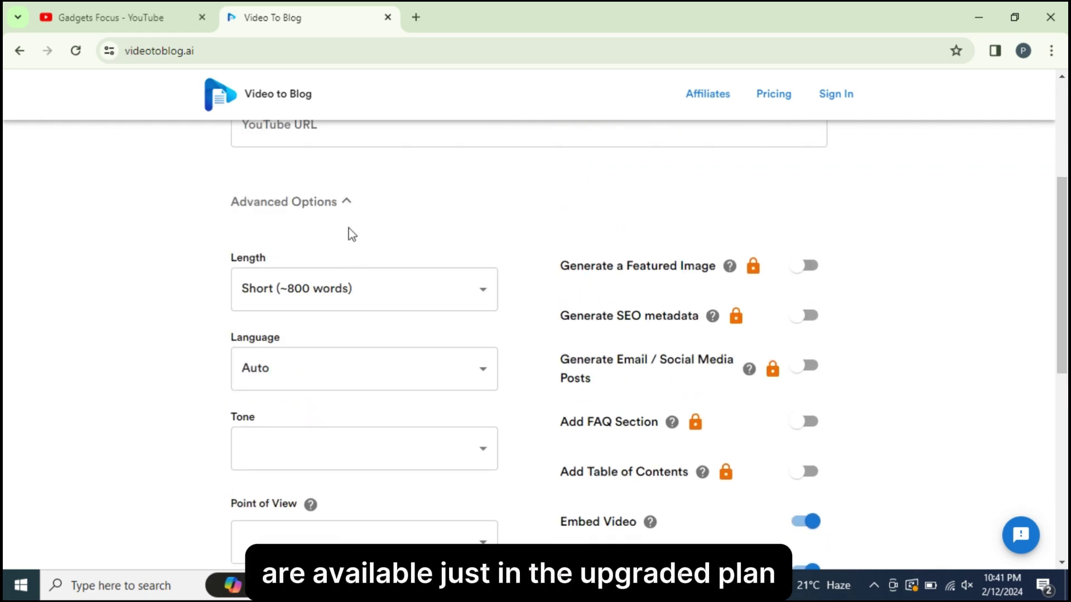
pyautogui.scroll(5, 350, 228)
# - Copy the share link of the Top 17 AI Tools video from the channel's video list
pyautogui.click(56, 16)
pyautogui.scroll(-4, 613, 335)
pyautogui.click(813, 396)
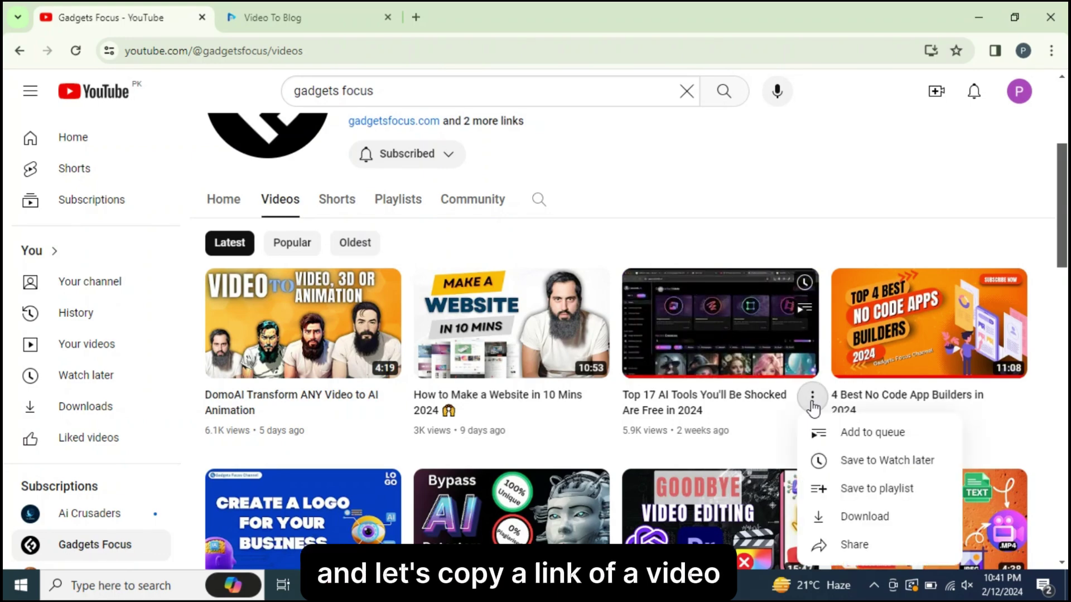
pyautogui.click(850, 544)
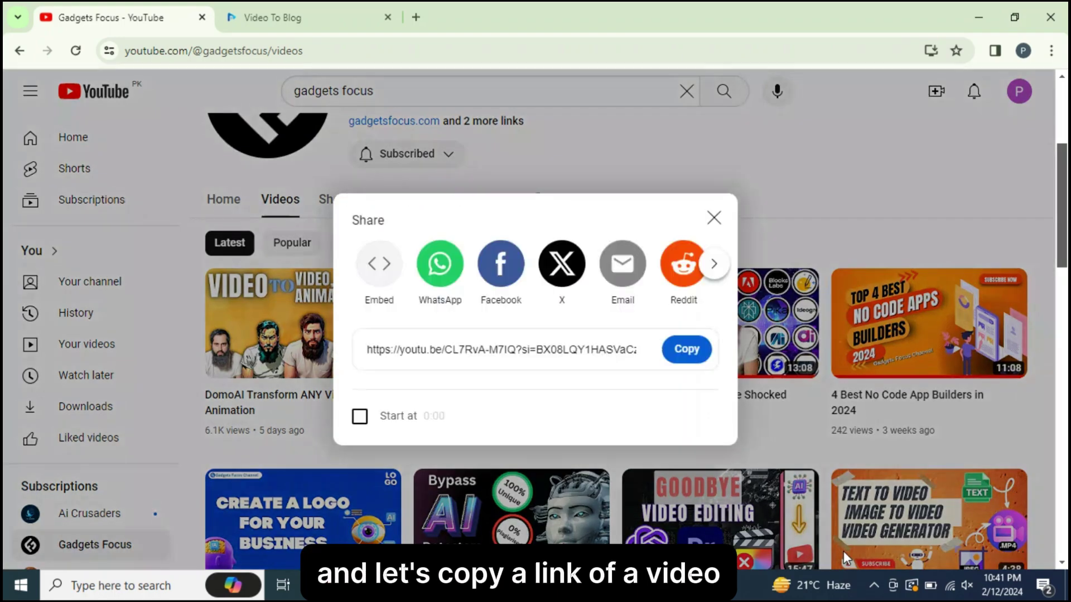
pyautogui.click(700, 359)
pyautogui.click(252, 18)
# - Paste the Top 17 AI Tools link into the YouTube URL field, create the blog, and sign in with Google
pyautogui.click(301, 373)
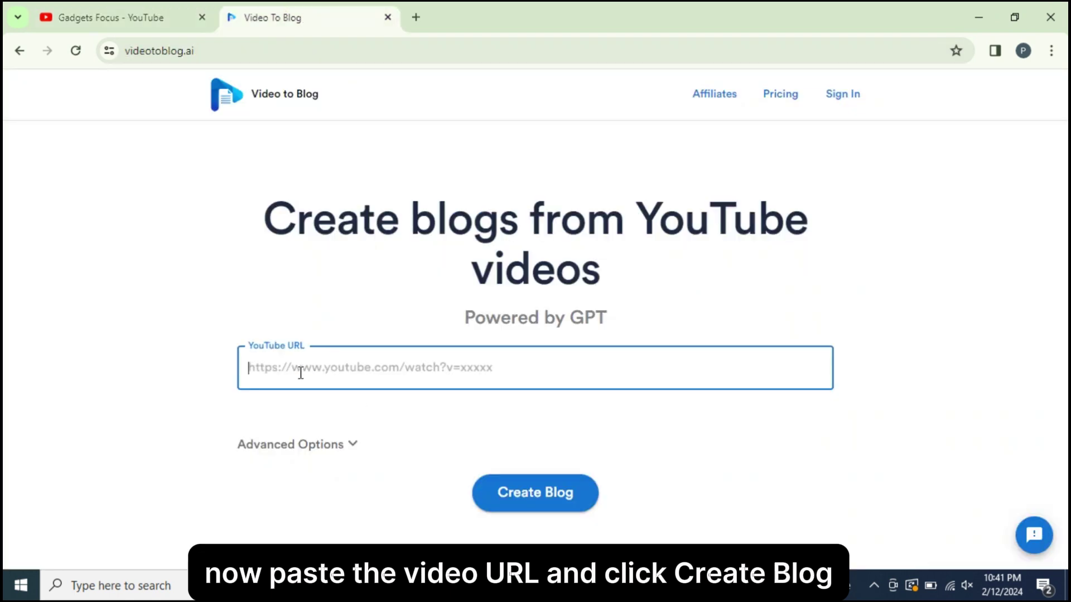
pyautogui.hotkey('ctrl', 'v')
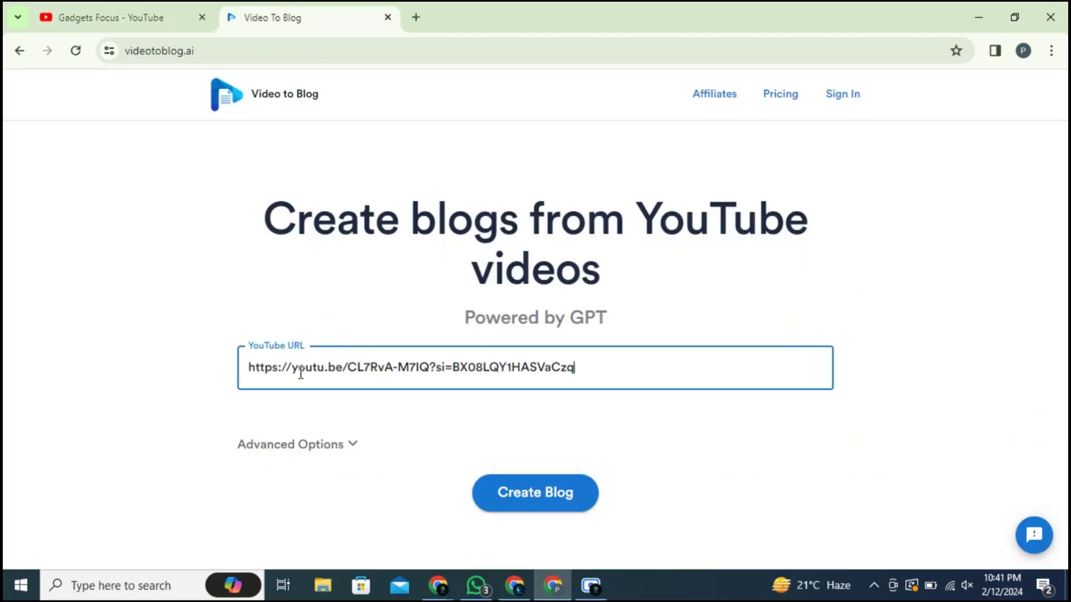
pyautogui.click(522, 493)
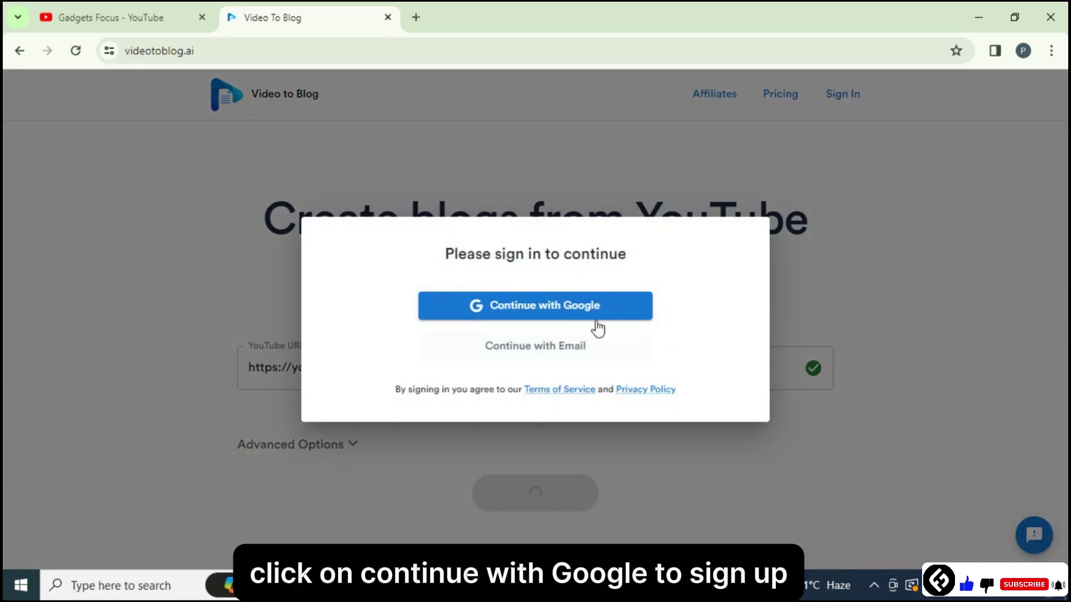
pyautogui.click(594, 325)
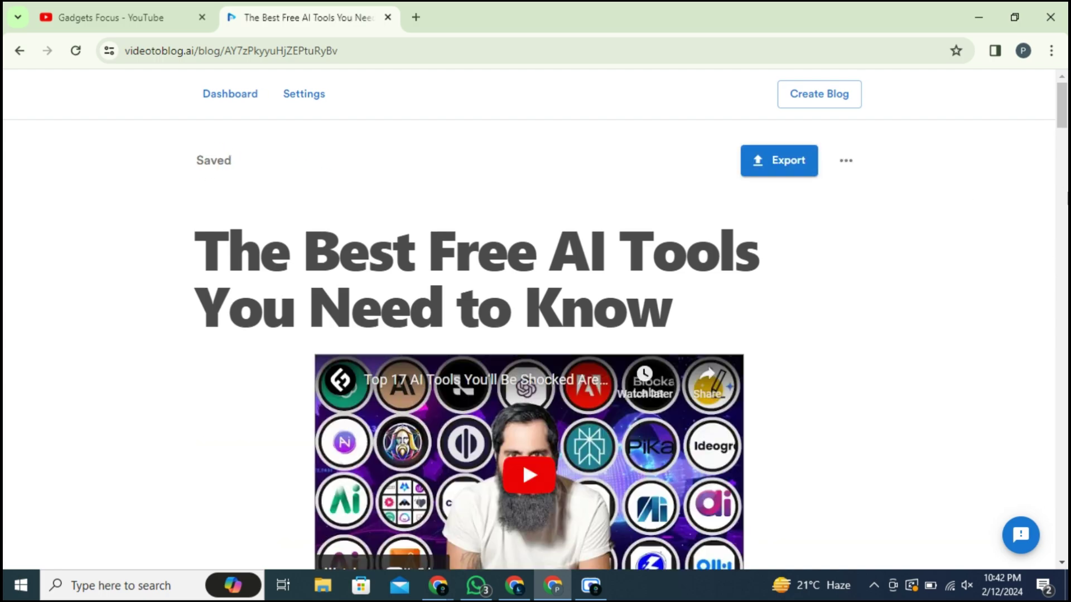
# - Scroll through 'The Best Free AI Tools You Need to Know' down to its Conclusion
pyautogui.scroll(-3, 1063, 145)
pyautogui.scroll(-15, 1067, 144)
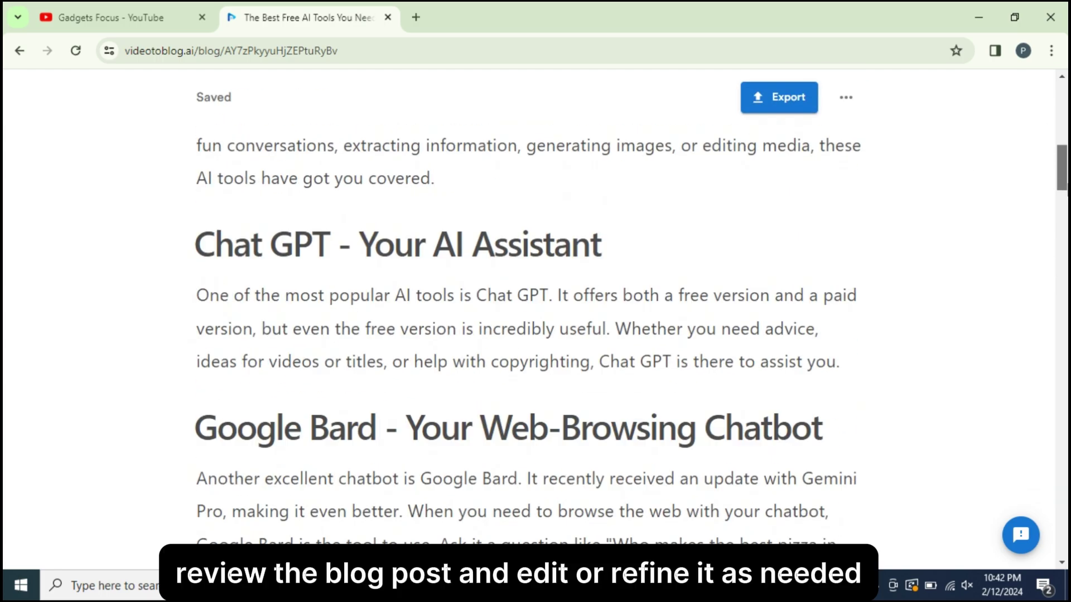
pyautogui.scroll(-20, 524, 312)
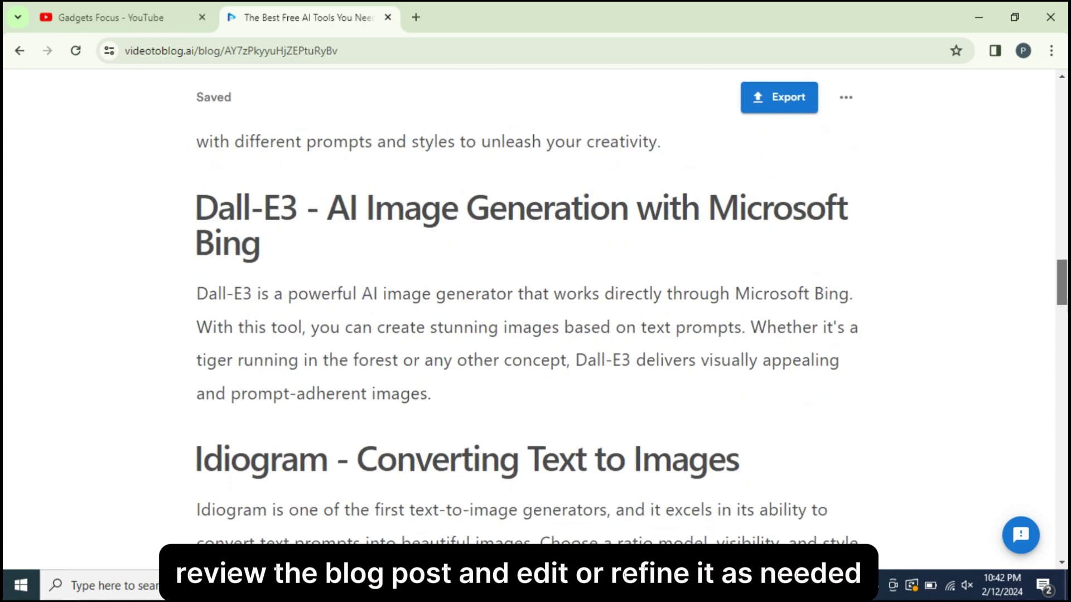
pyautogui.scroll(-20, 524, 312)
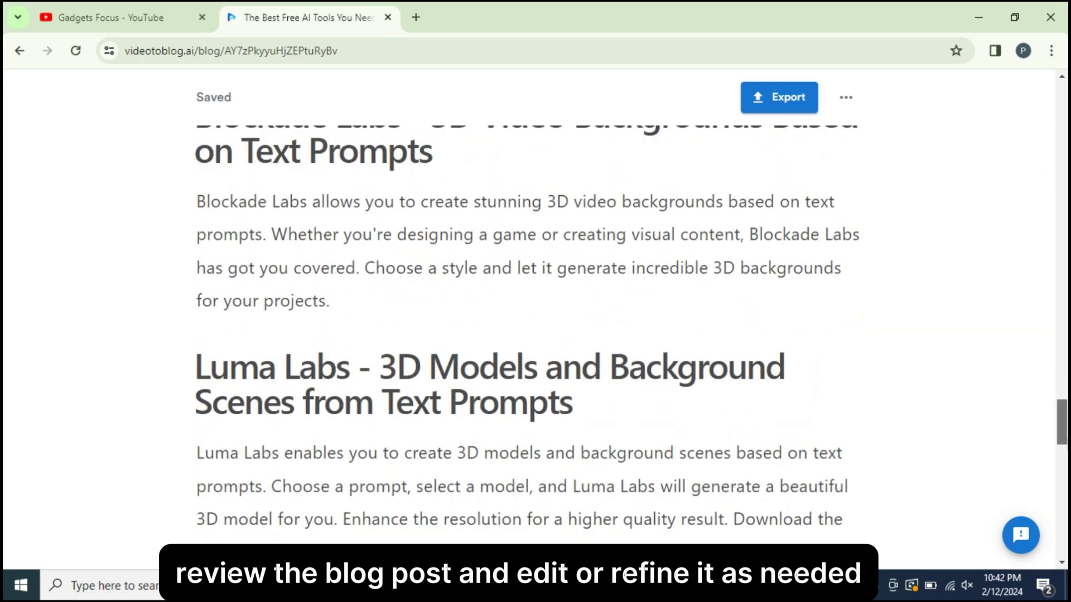
pyautogui.scroll(-3, 524, 312)
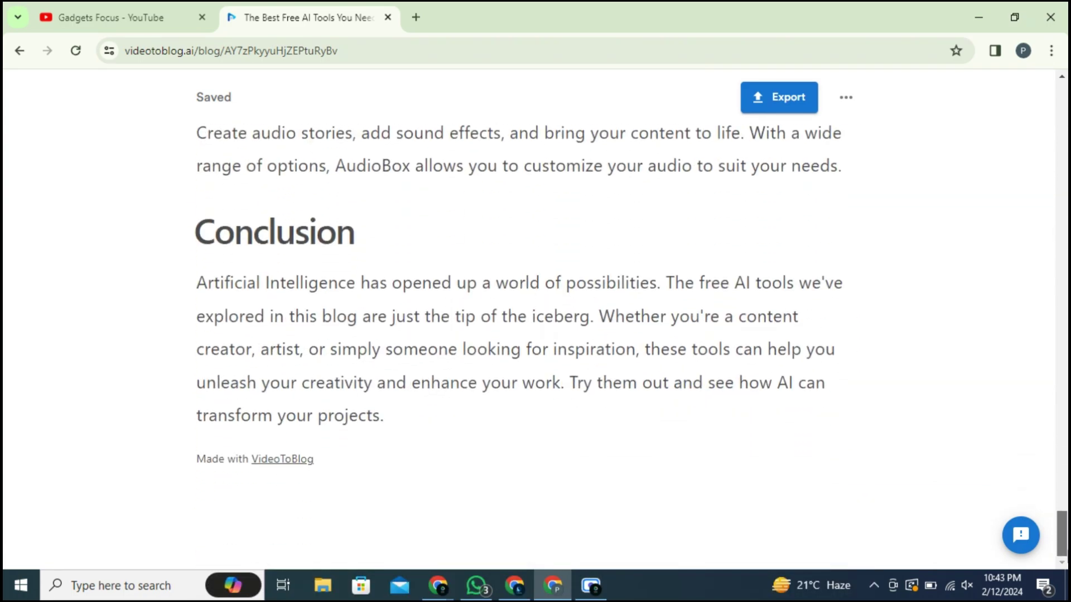
pyautogui.moveTo(1062, 534); pyautogui.dragTo(1052, 112)
# - Open the embedded video on YouTube, skip ahead to the Google Bard part, and compare it with the post
pyautogui.click(529, 234)
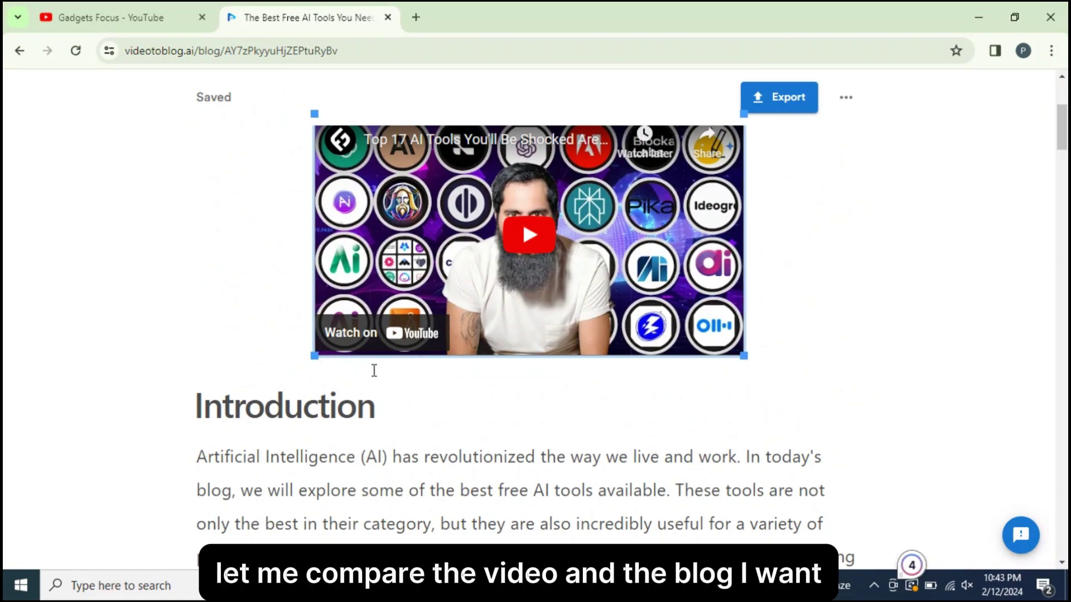
pyautogui.click(373, 333)
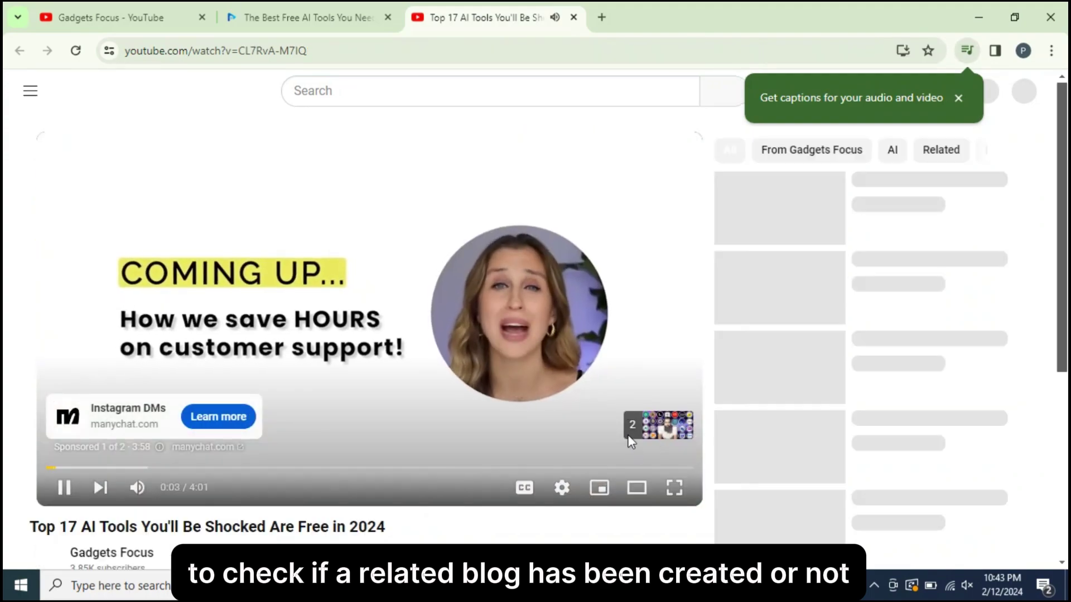
pyautogui.click(641, 430)
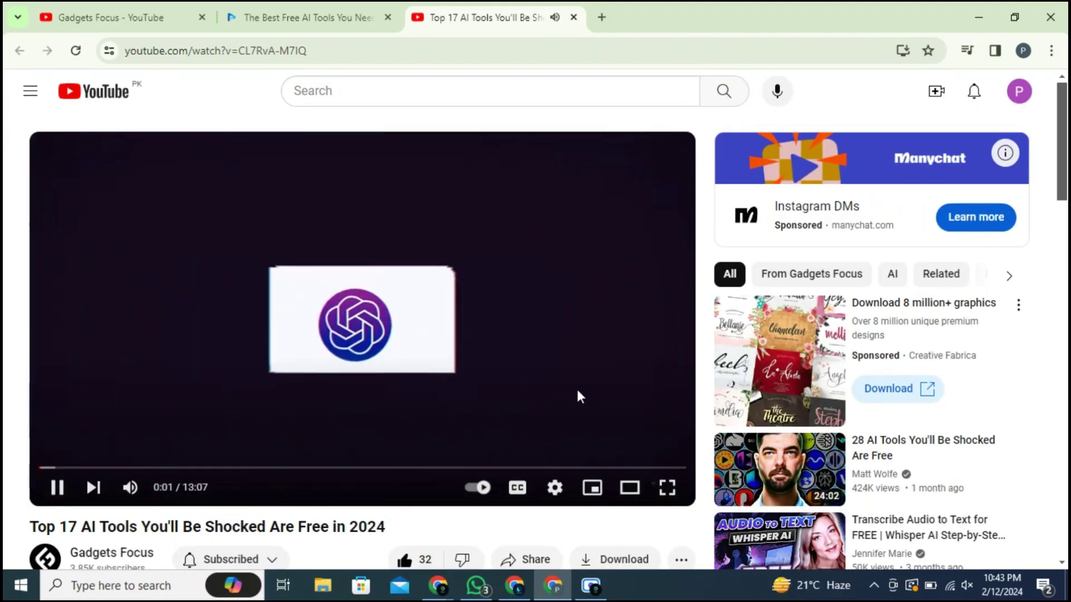
pyautogui.press('Right')
pyautogui.press('Right')
pyautogui.press('Right')
pyautogui.press('Right')
pyautogui.press('Right')
pyautogui.press('Right')
pyautogui.press('Right')
pyautogui.press('Right')
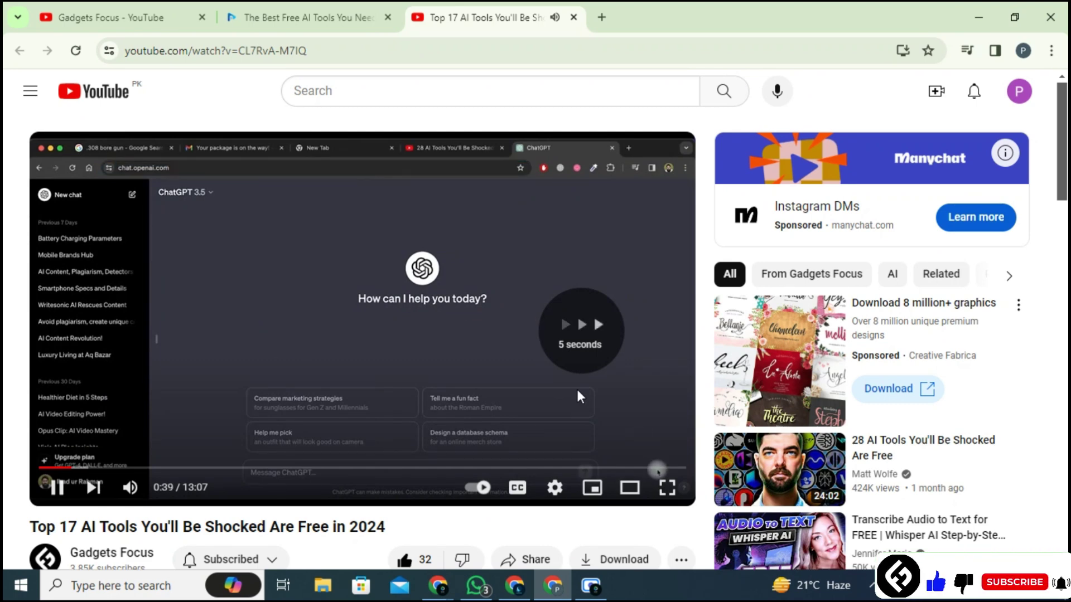
pyautogui.press('Right')
pyautogui.click(57, 488)
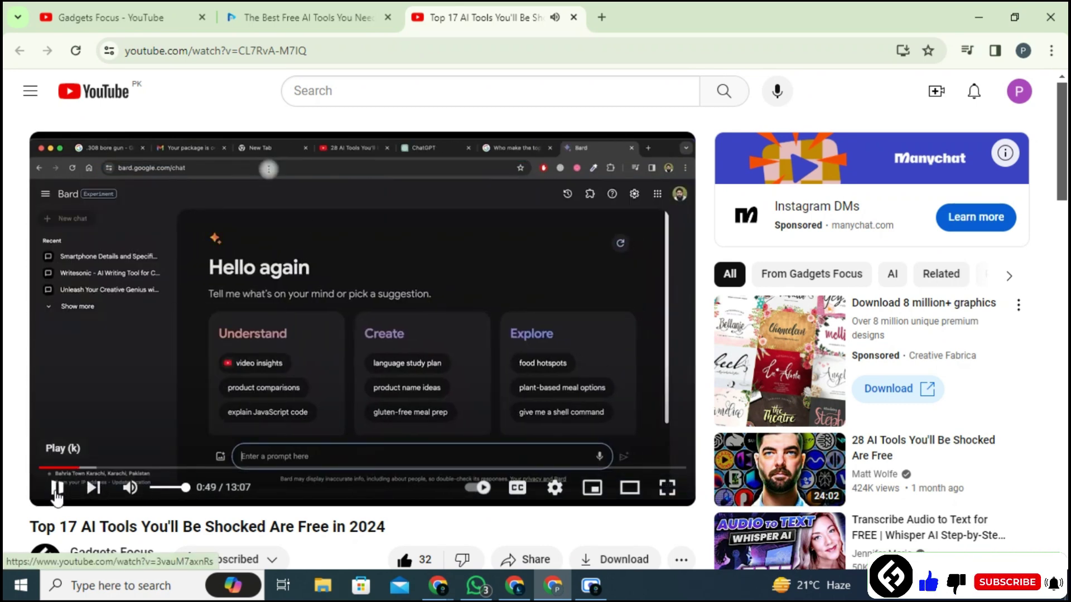
pyautogui.click(341, 16)
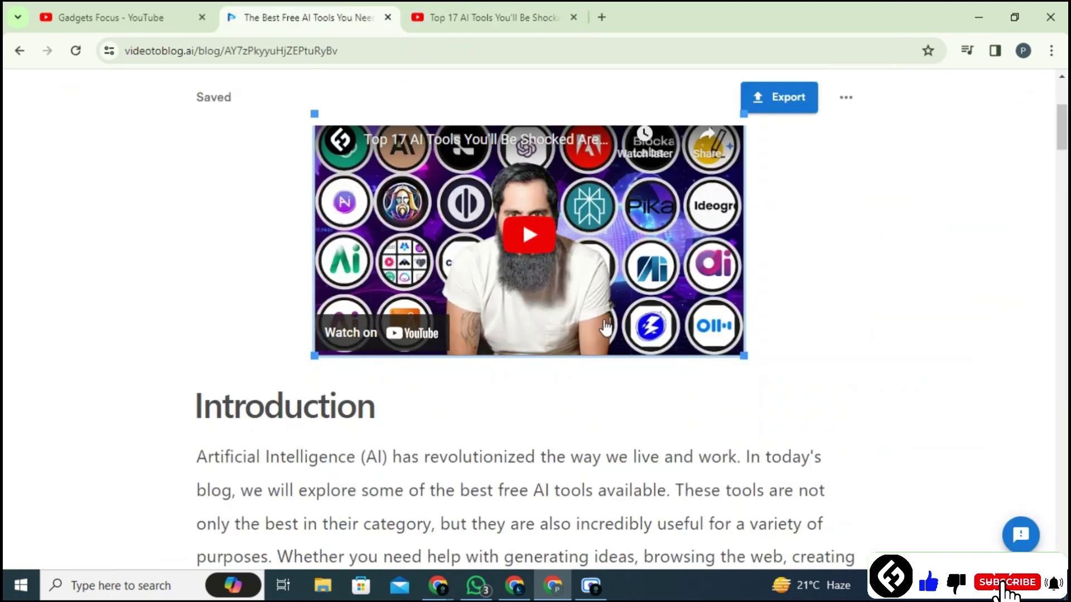
pyautogui.scroll(-6, 214, 239)
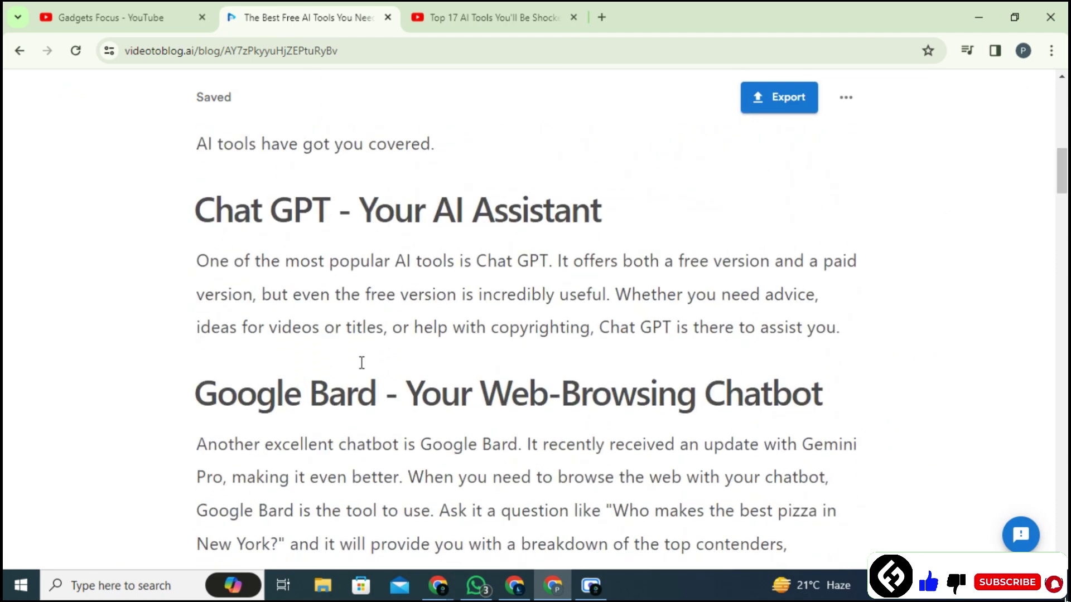
# - Advance the video to 1:18 and compare it with the post's Character AI section
pyautogui.click(476, 16)
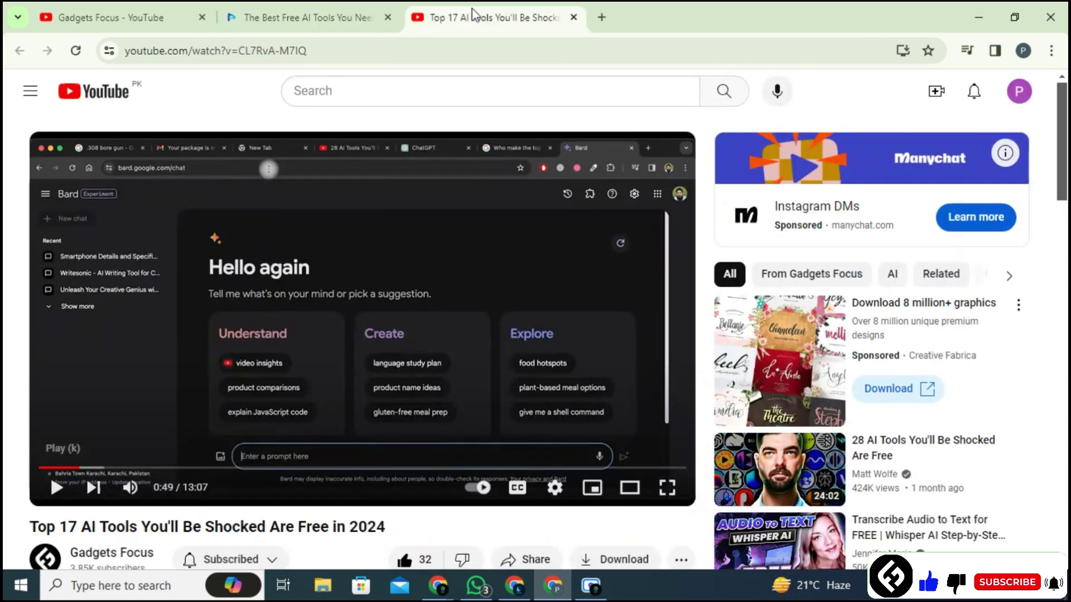
pyautogui.click(356, 258)
pyautogui.press('Right')
pyautogui.press('Right')
pyautogui.press('Right')
pyautogui.press('Right')
pyautogui.press('Right')
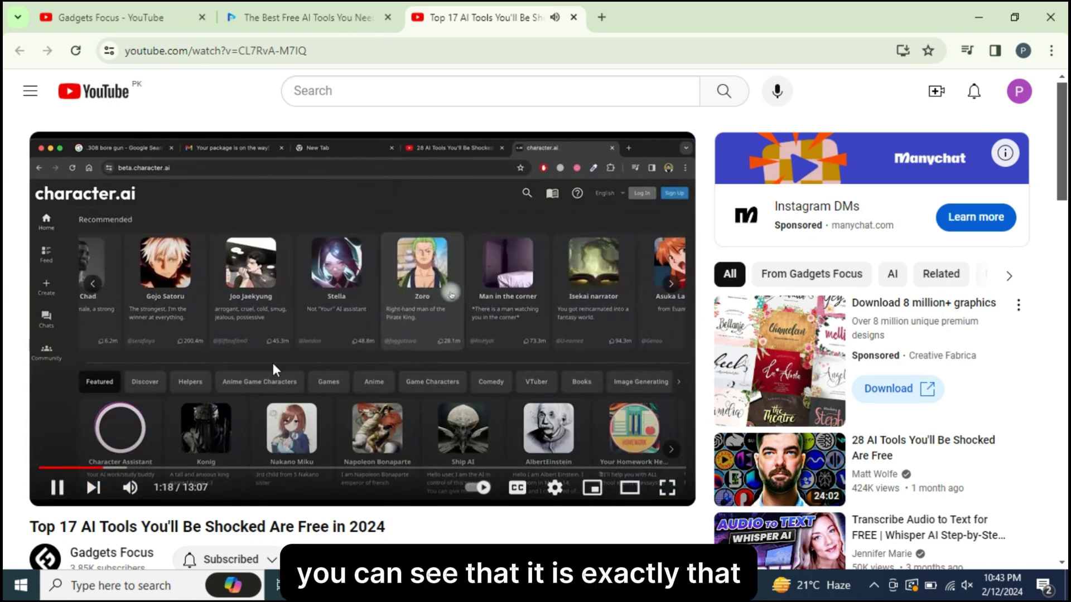
pyautogui.click(272, 358)
pyautogui.click(283, 18)
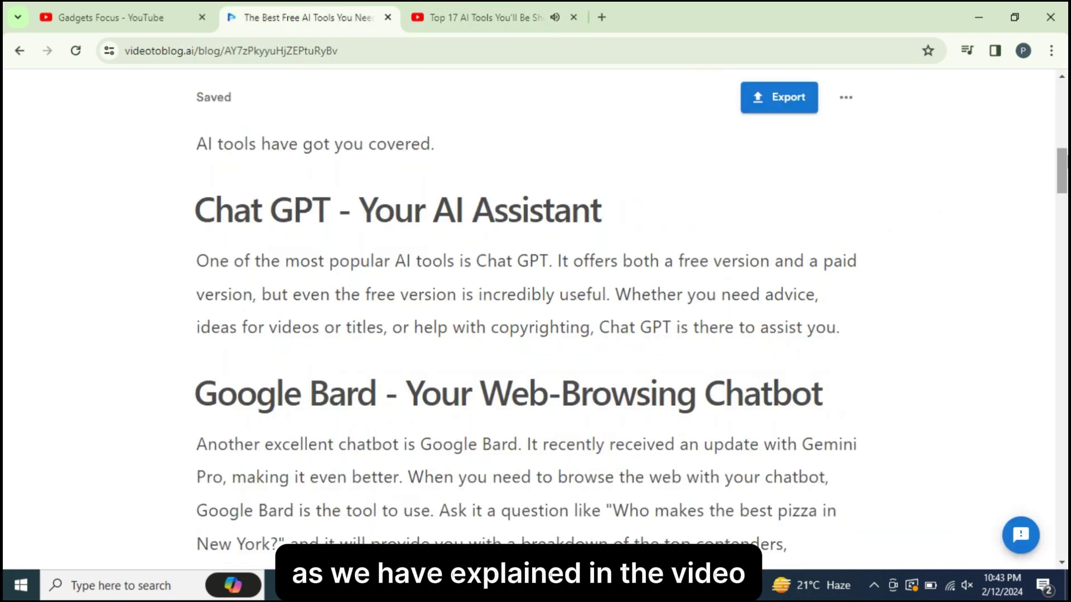
pyautogui.scroll(-8, 524, 334)
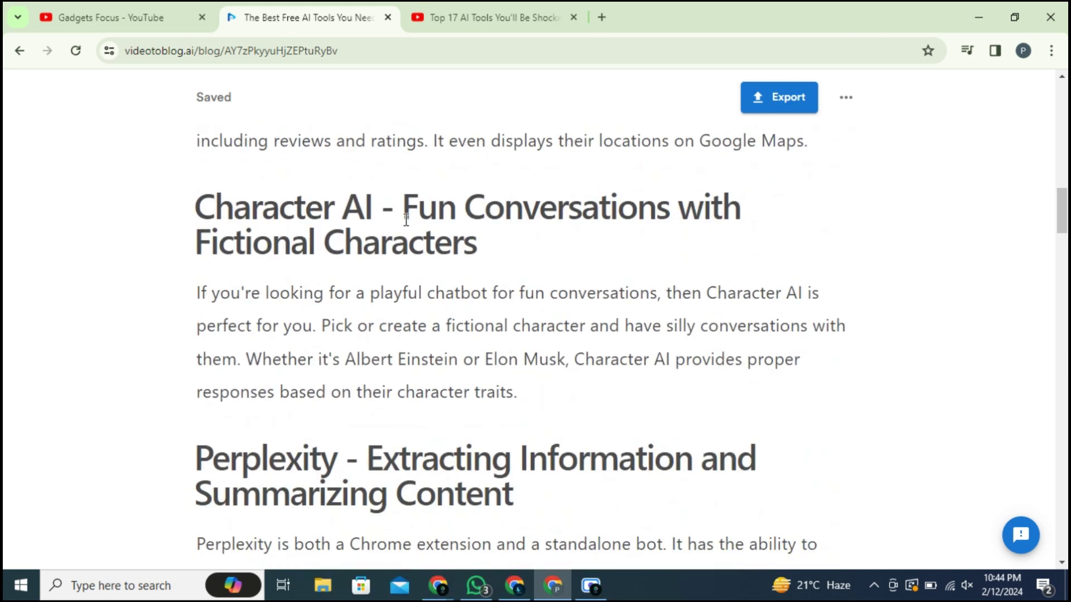
# - Advance the video to 2:02 and compare it with the post's Perplexity section
pyautogui.click(473, 23)
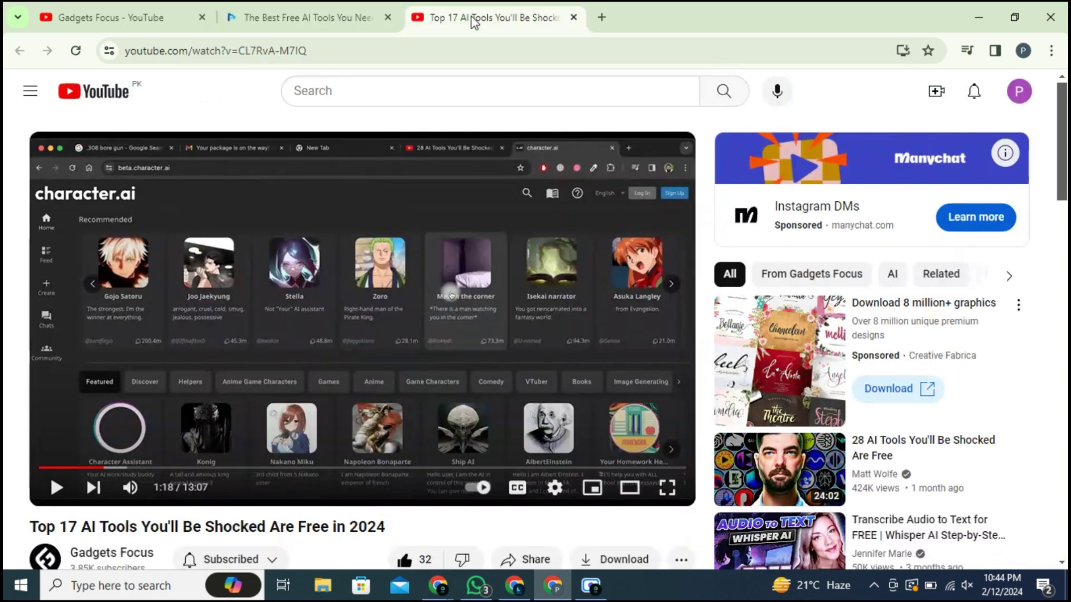
pyautogui.click(443, 199)
pyautogui.press('Right')
pyautogui.press('Right')
pyautogui.press('Right')
pyautogui.press('Right')
pyautogui.press('Right')
pyautogui.press('Right')
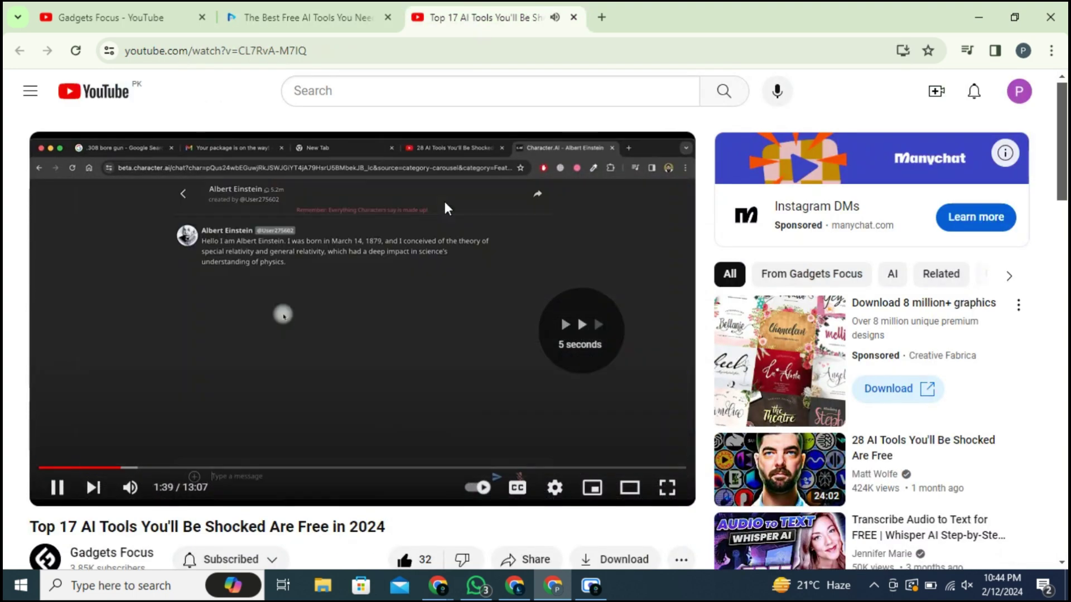
pyautogui.press('Right')
pyautogui.press('Right')
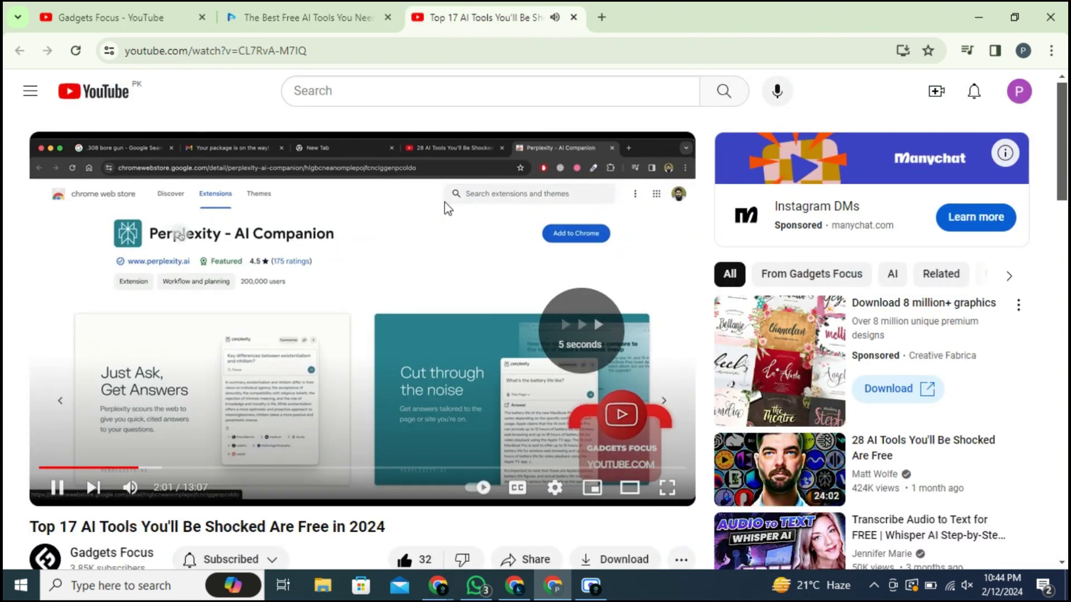
pyautogui.click(333, 333)
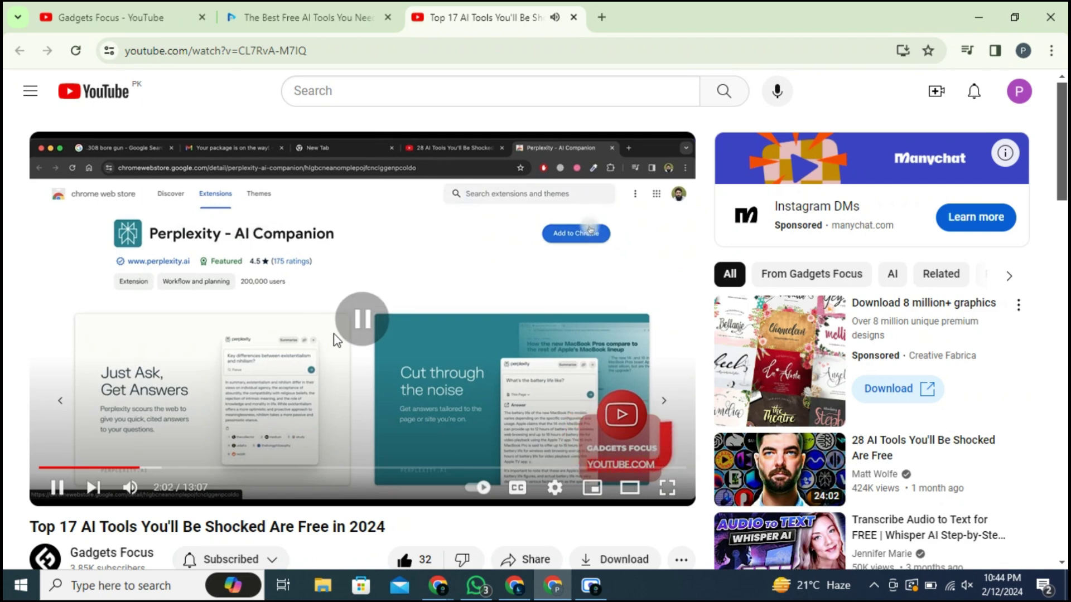
pyautogui.click(291, 4)
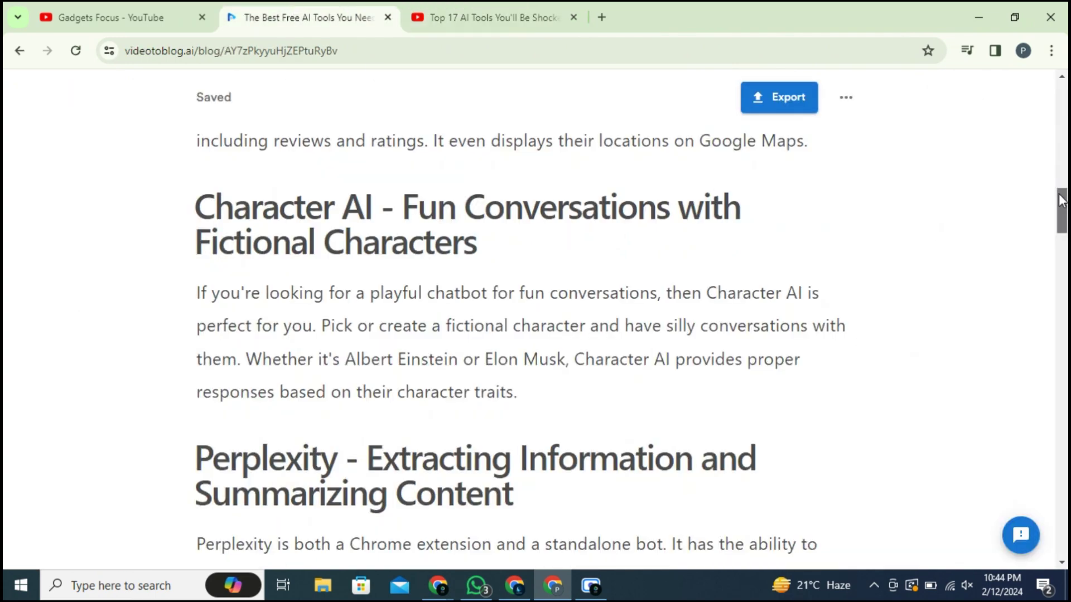
pyautogui.scroll(-3, 443, 404)
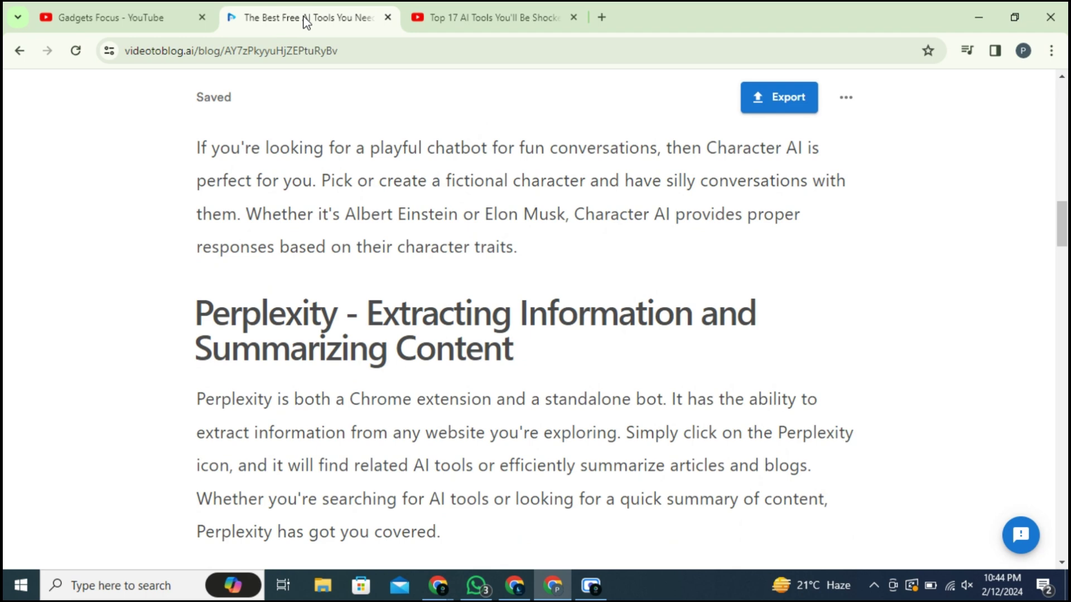
# - Use Export's Copy option for Text (Markdown), then close the Export dialog
pyautogui.scroll(15, 535, 335)
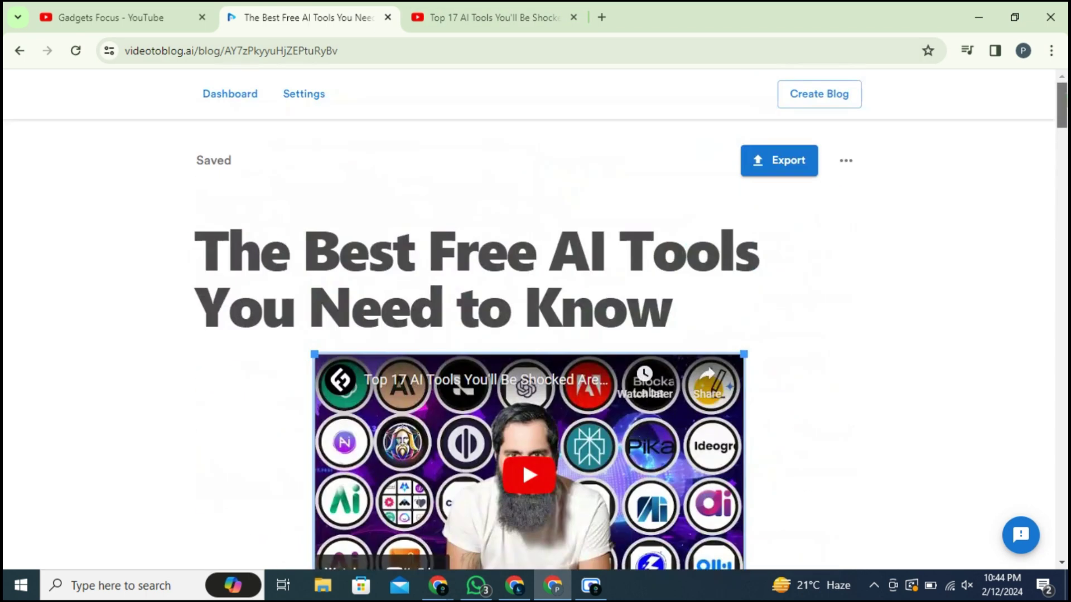
pyautogui.click(846, 160)
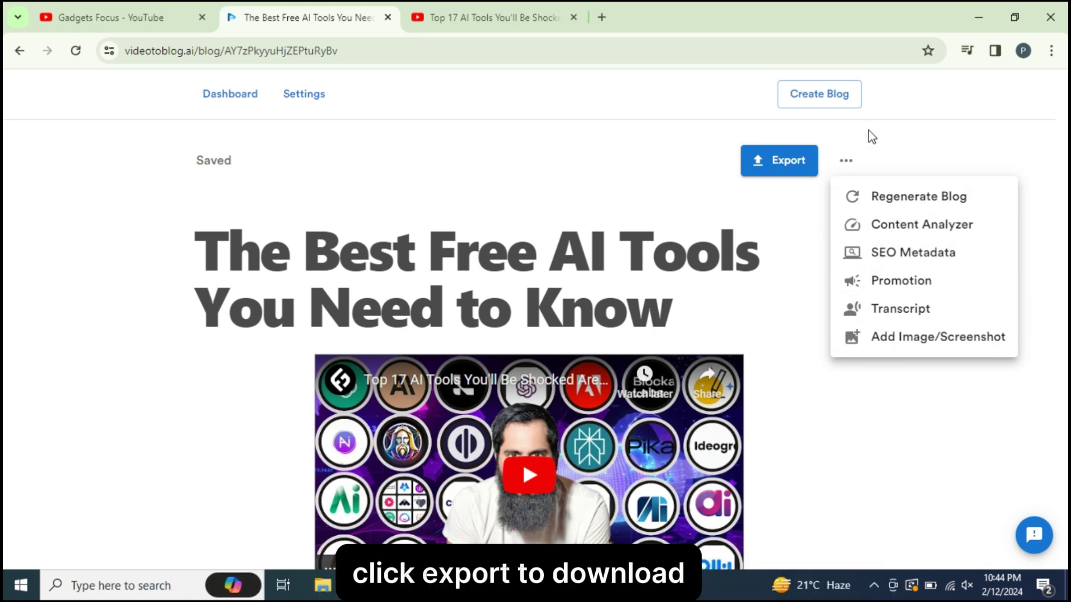
pyautogui.click(781, 162)
pyautogui.click(780, 160)
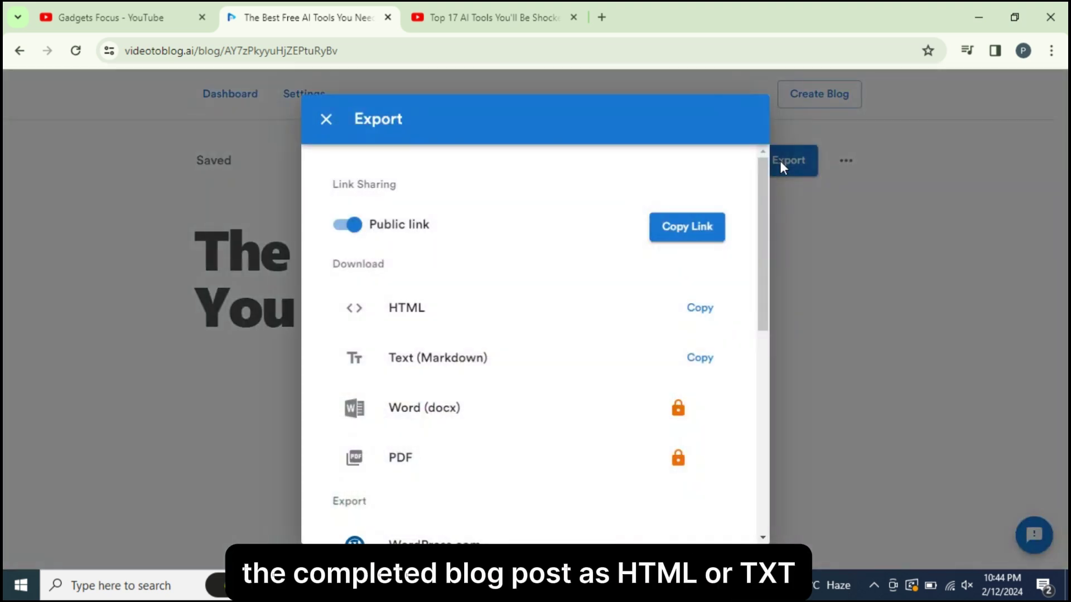
pyautogui.moveTo(763, 214)
pyautogui.mouseDown()
pyautogui.moveTo(782, 448)
pyautogui.moveTo(769, 212)
pyautogui.mouseUp()
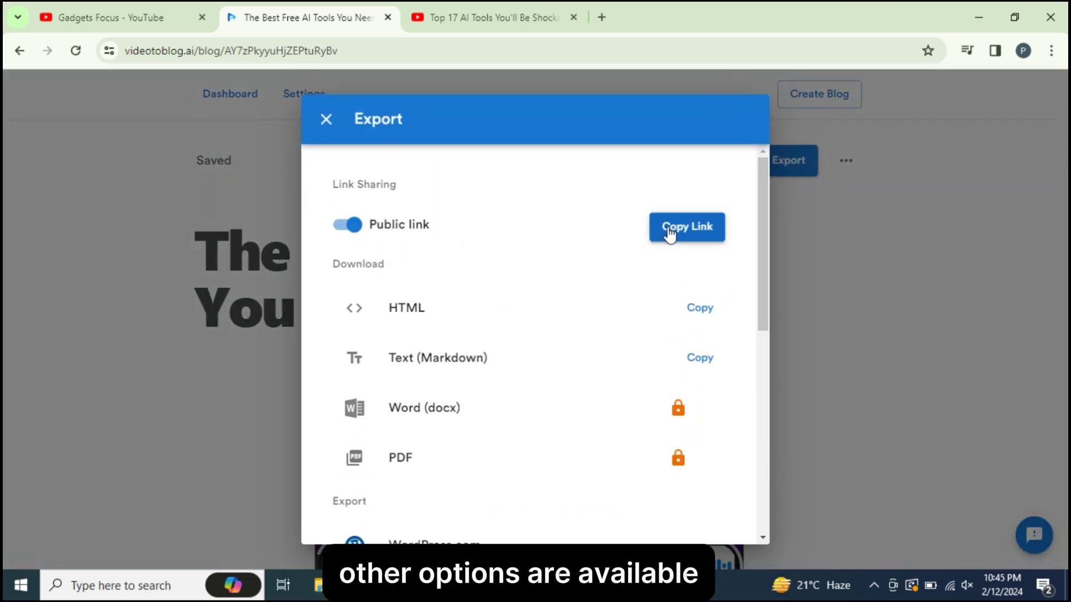
pyautogui.scroll(-1, 764, 311)
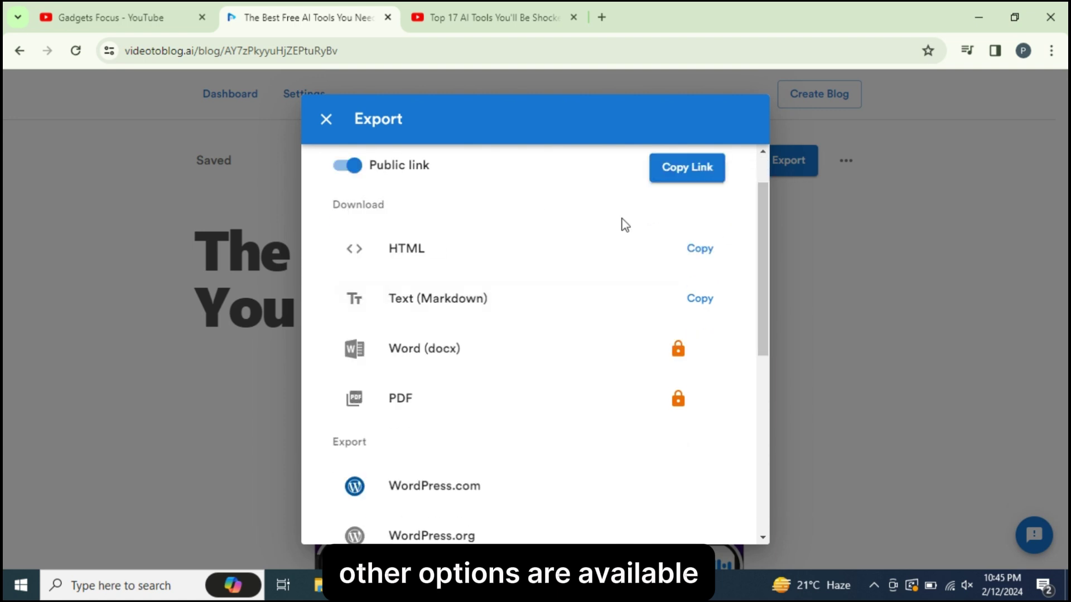
pyautogui.click(703, 302)
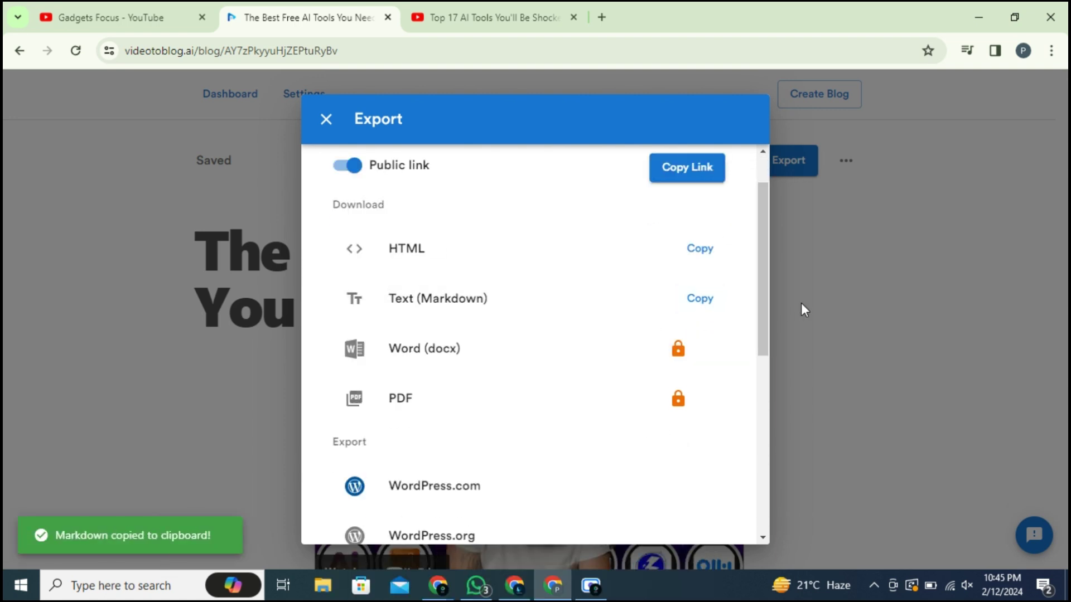
pyautogui.scroll(-4, 386, 289)
pyautogui.click(880, 216)
pyautogui.moveTo(1063, 127)
pyautogui.mouseDown()
pyautogui.moveTo(1064, 555)
pyautogui.moveTo(1064, 106)
pyautogui.mouseUp()
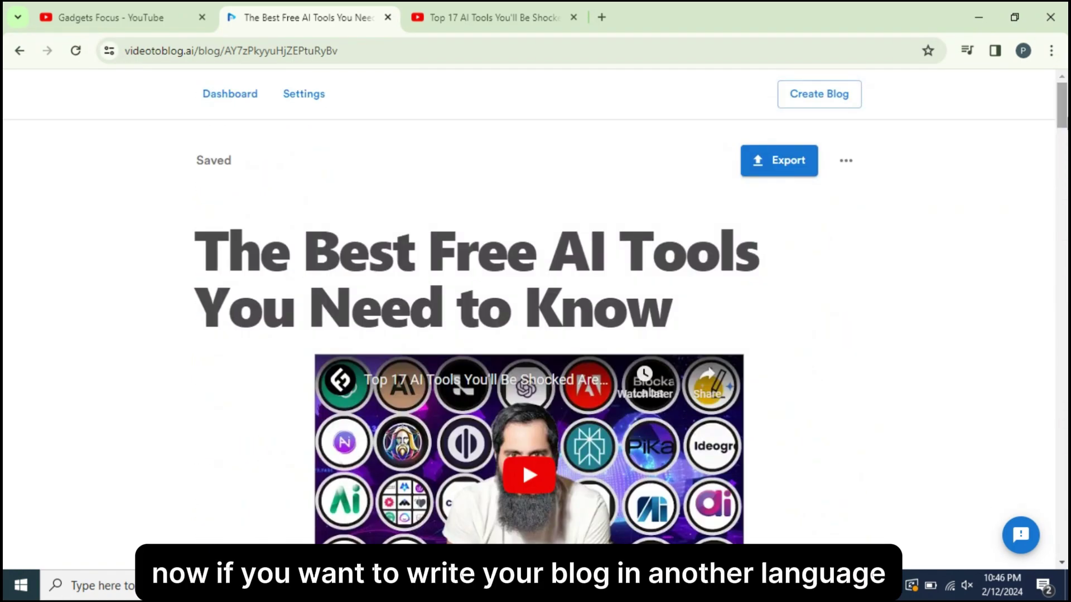
# - Leave the default language in Settings on Auto, then start a new blog from My Blogs
pyautogui.click(304, 94)
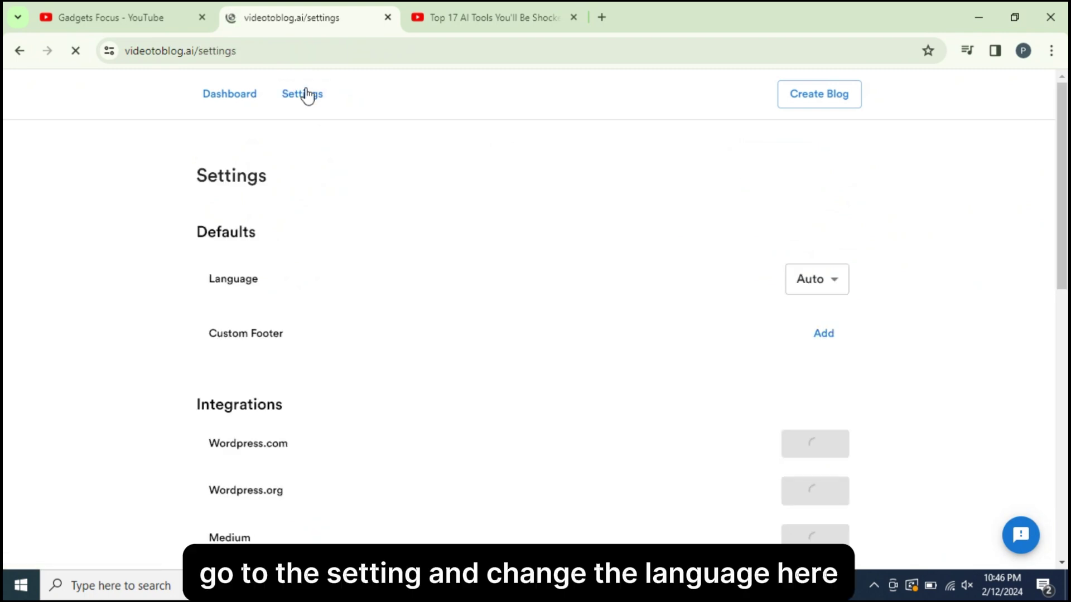
pyautogui.click(824, 290)
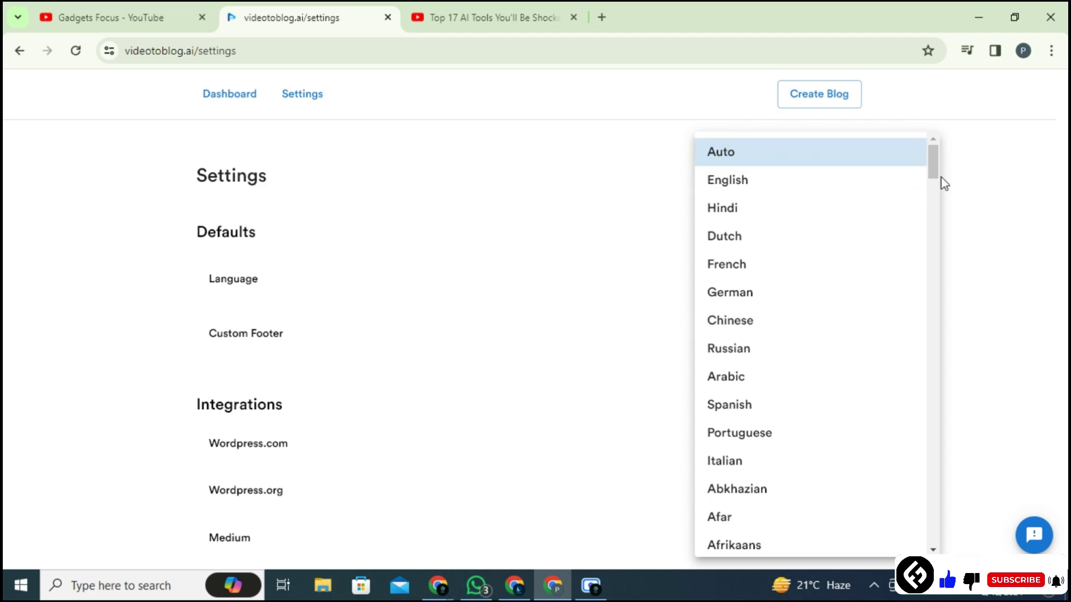
pyautogui.moveTo(936, 175); pyautogui.dragTo(965, 158)
pyautogui.click(982, 158)
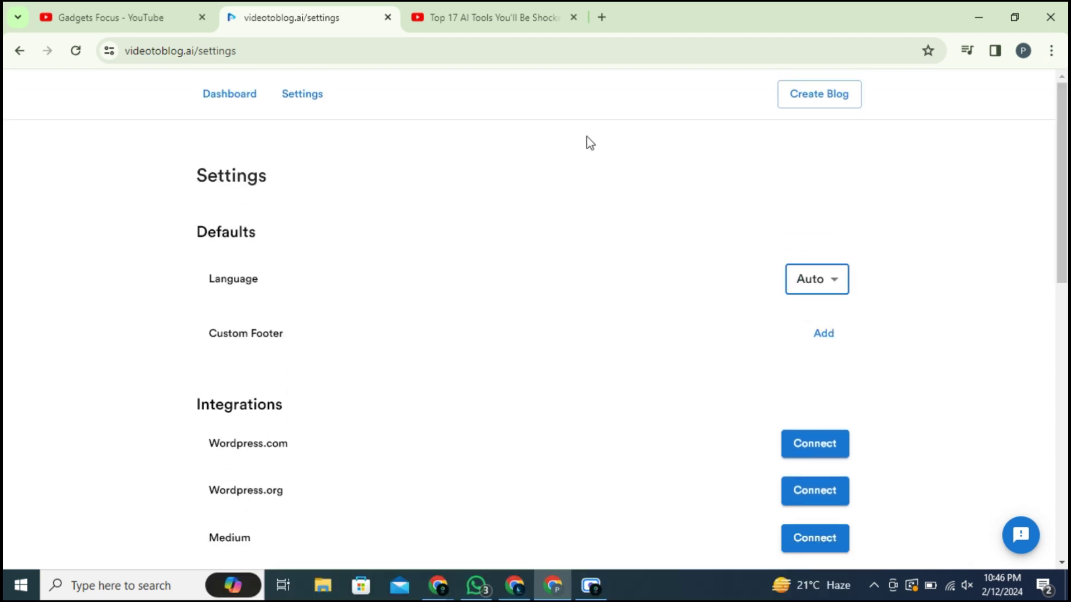
pyautogui.click(241, 104)
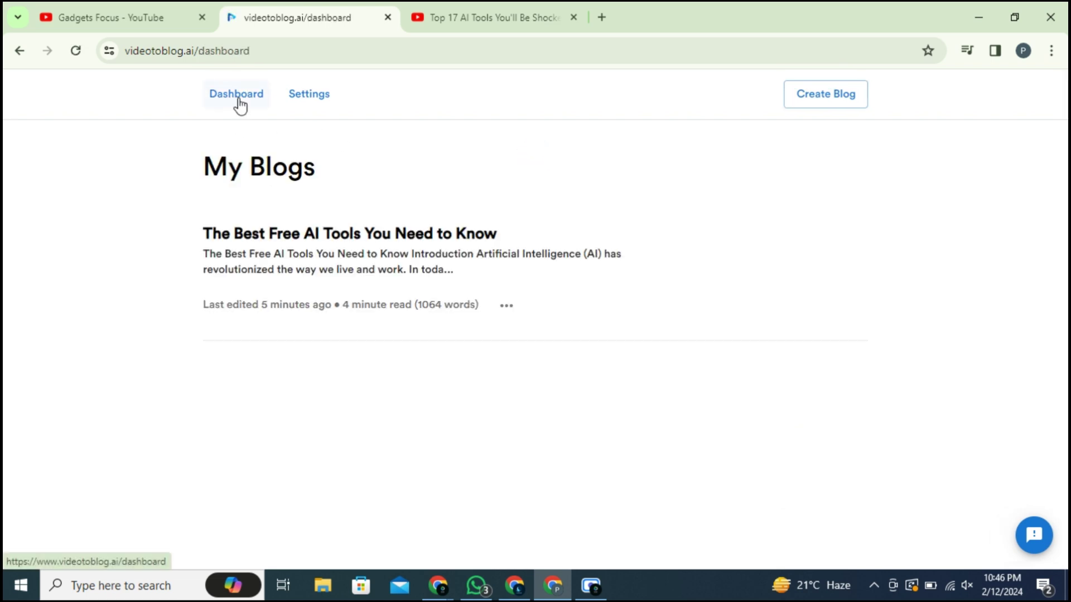
pyautogui.click(831, 104)
# - Copy the share link of the How to Make a Website in 10 Mins 2024 video
pyautogui.click(143, 17)
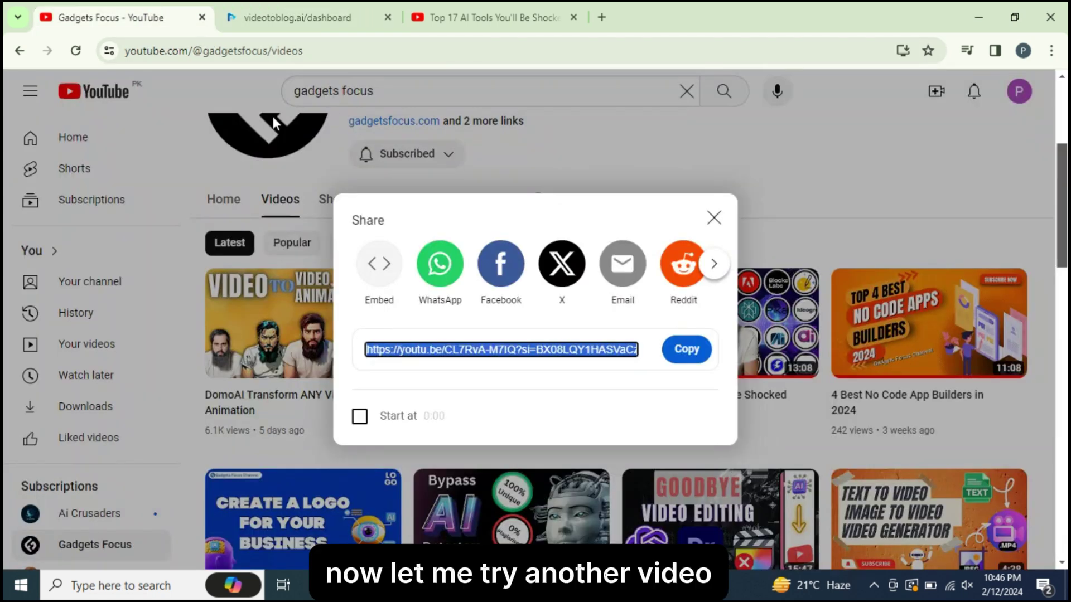
pyautogui.click(719, 219)
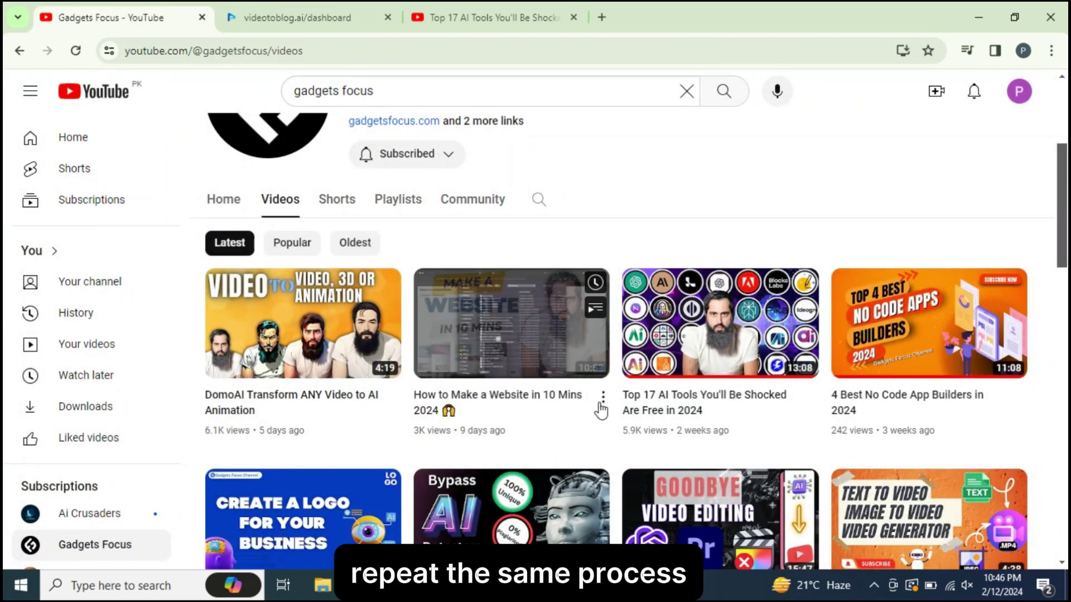
pyautogui.click(603, 398)
pyautogui.click(642, 541)
pyautogui.click(686, 350)
# - Paste the website video link into the Create Blog form and generate the post
pyautogui.click(306, 17)
pyautogui.click(423, 191)
pyautogui.hotkey('ctrl', 'v')
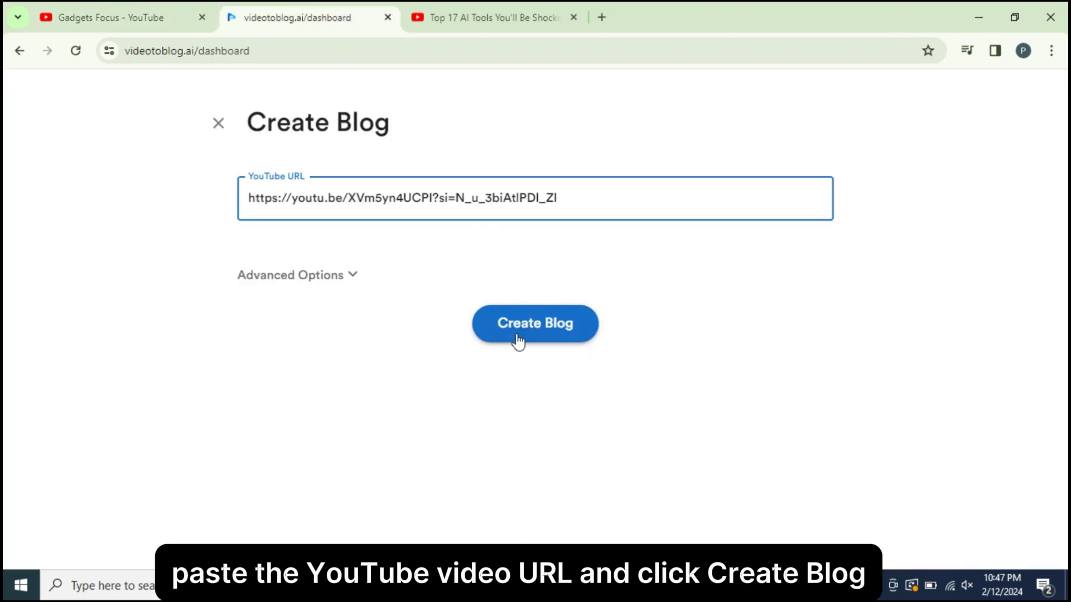
pyautogui.click(513, 338)
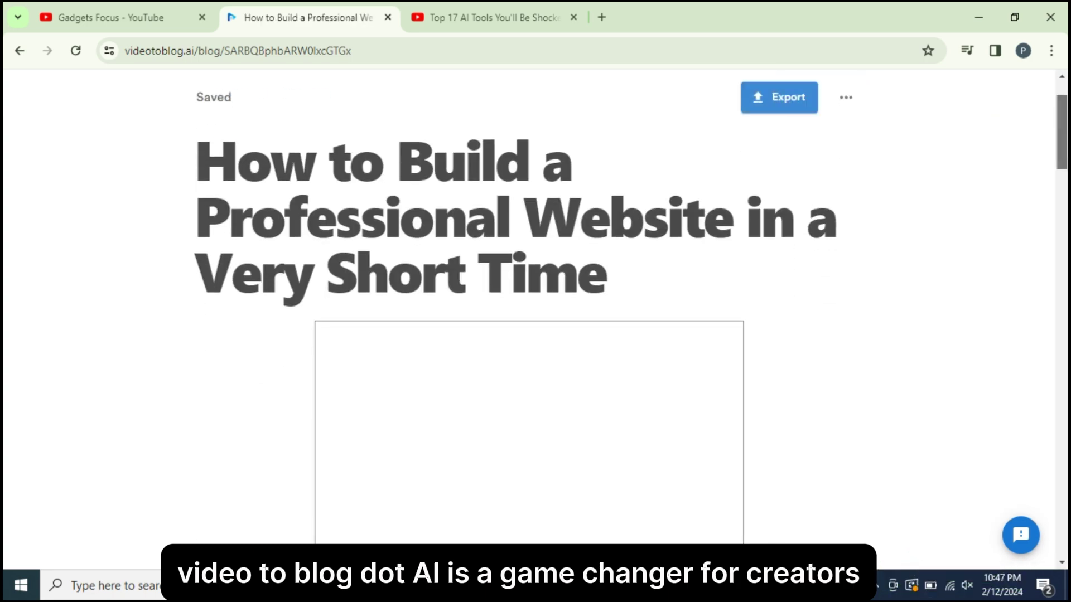
# - Scroll through the new 'How to Build a Professional Website in a Very Short Time' post
pyautogui.scroll(-6, 530, 334)
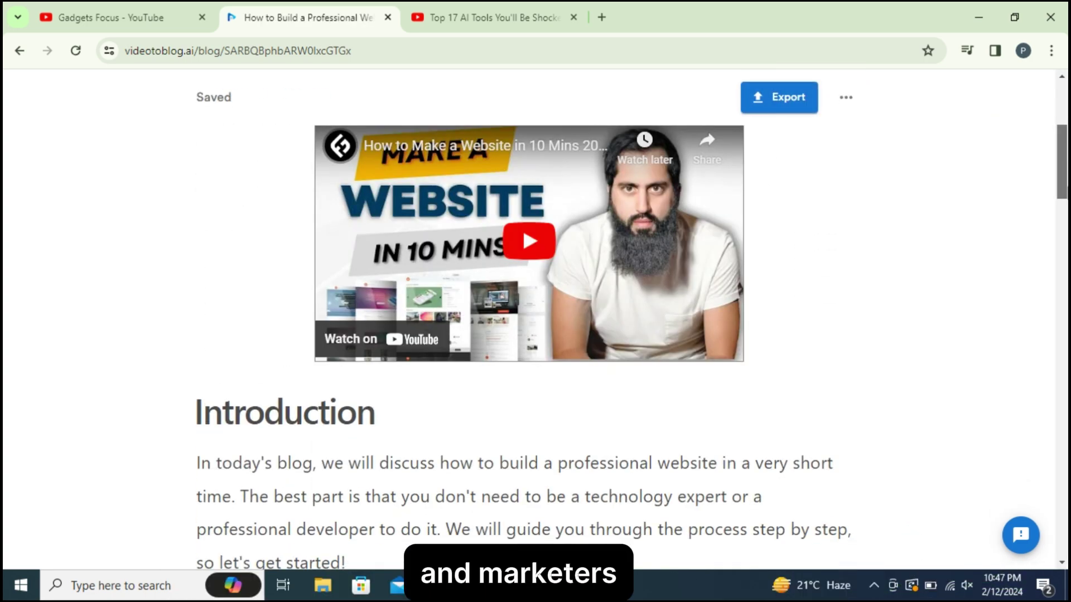
pyautogui.scroll(-20, 530, 335)
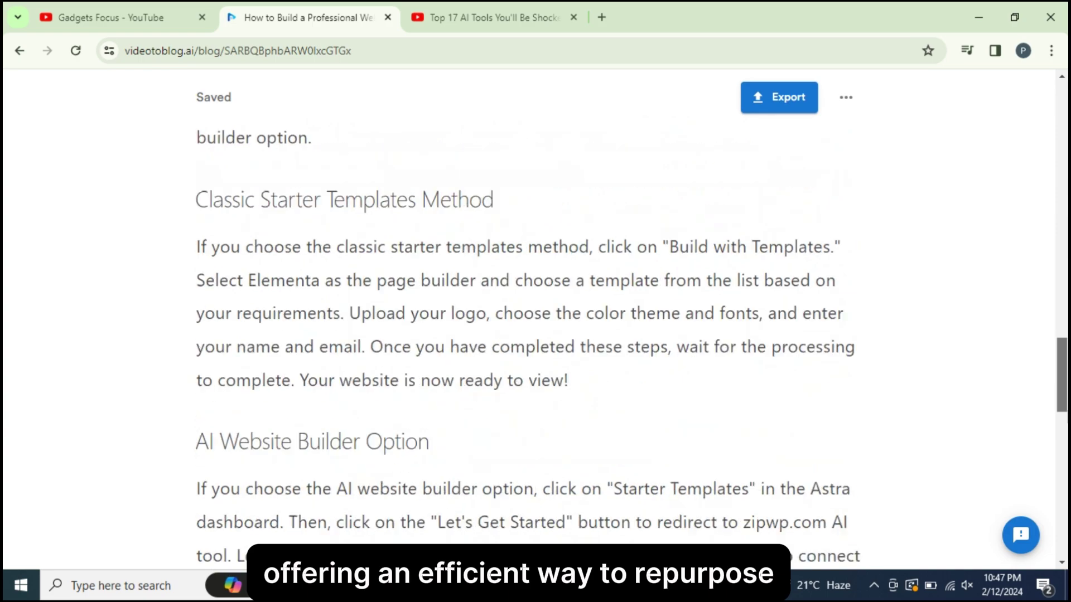
pyautogui.scroll(-8, 530, 334)
pyautogui.scroll(20, 530, 335)
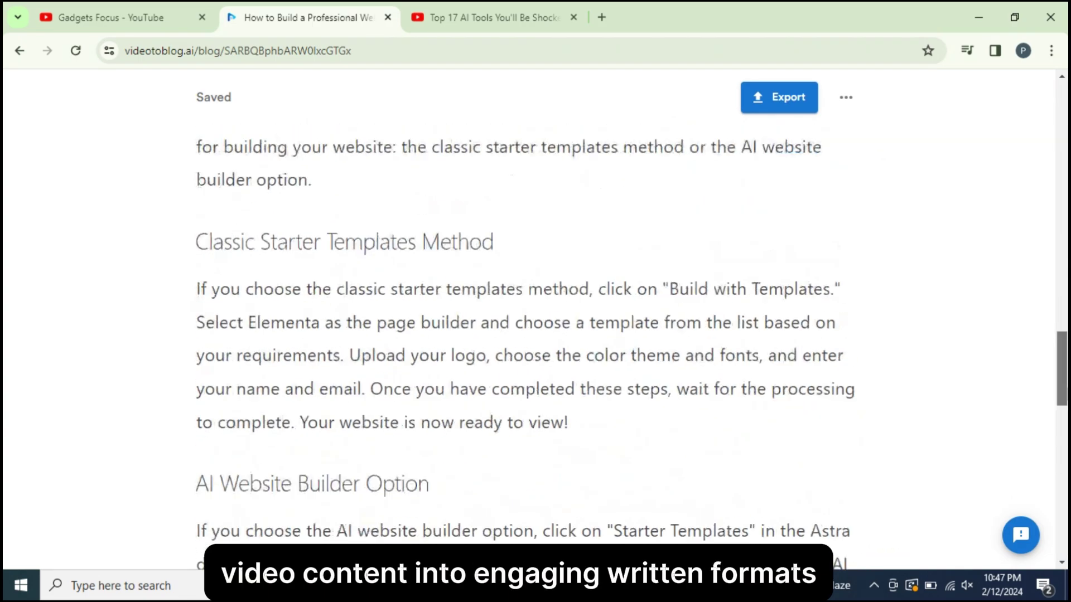
pyautogui.scroll(2, 530, 335)
pyautogui.scroll(-6, 530, 335)
pyautogui.scroll(-19, 529, 334)
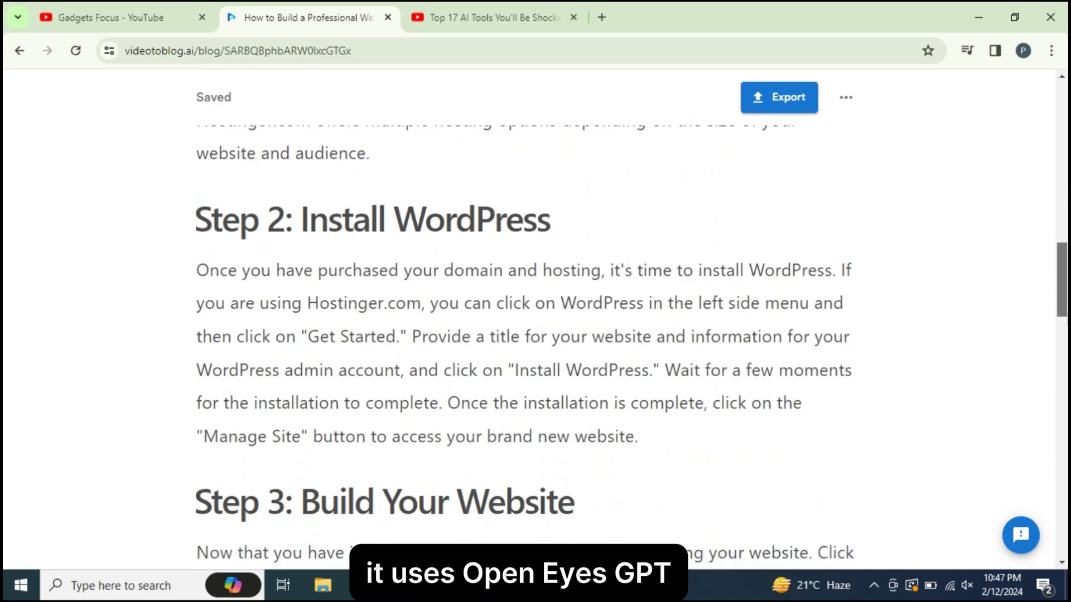
pyautogui.scroll(-20, 530, 335)
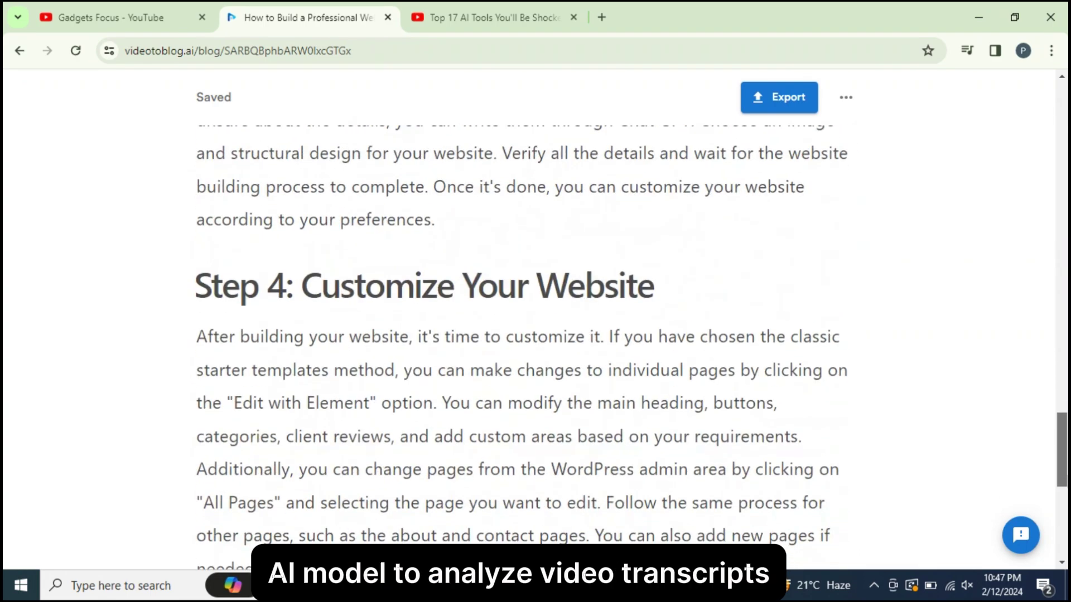
pyautogui.scroll(15, 529, 335)
pyautogui.scroll(-8, 529, 334)
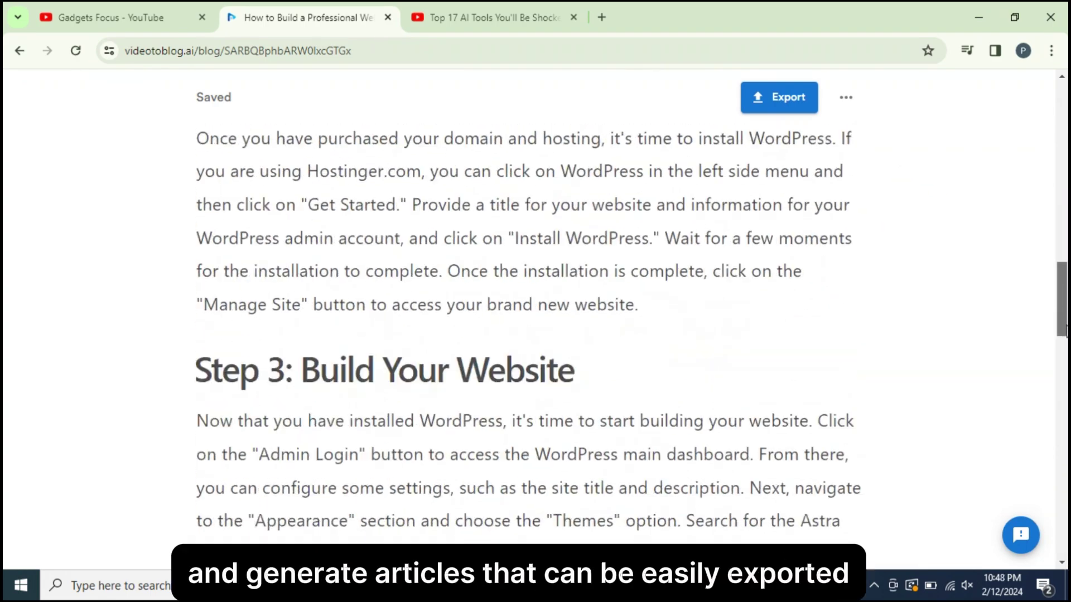
pyautogui.scroll(-3, 530, 335)
pyautogui.scroll(-1, 530, 335)
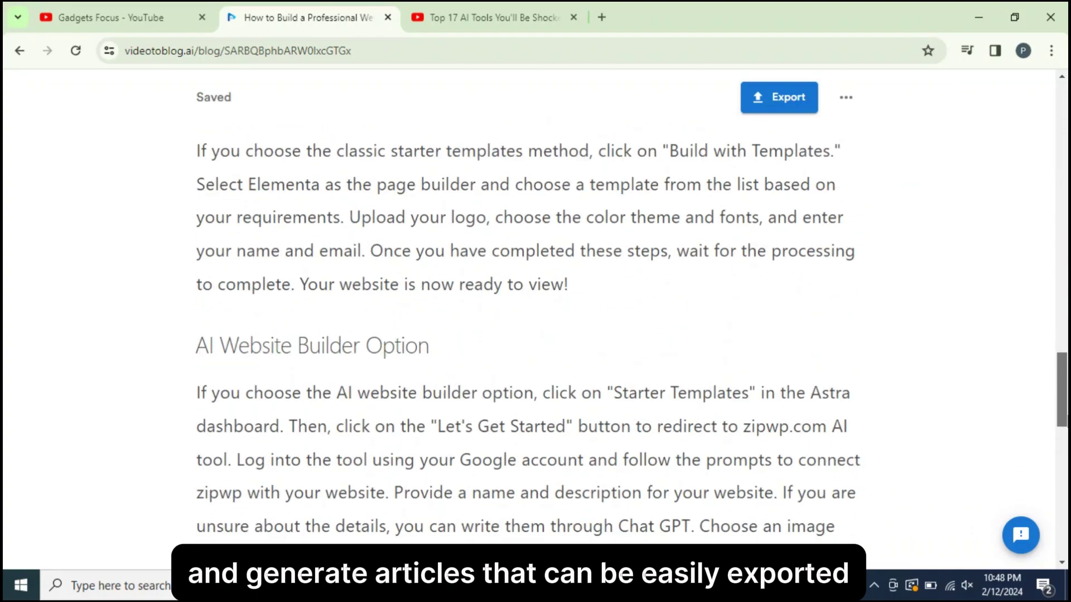
pyautogui.scroll(15, 530, 335)
# - Open the Add Image/Screenshot options and close them without adding anything
pyautogui.click(847, 163)
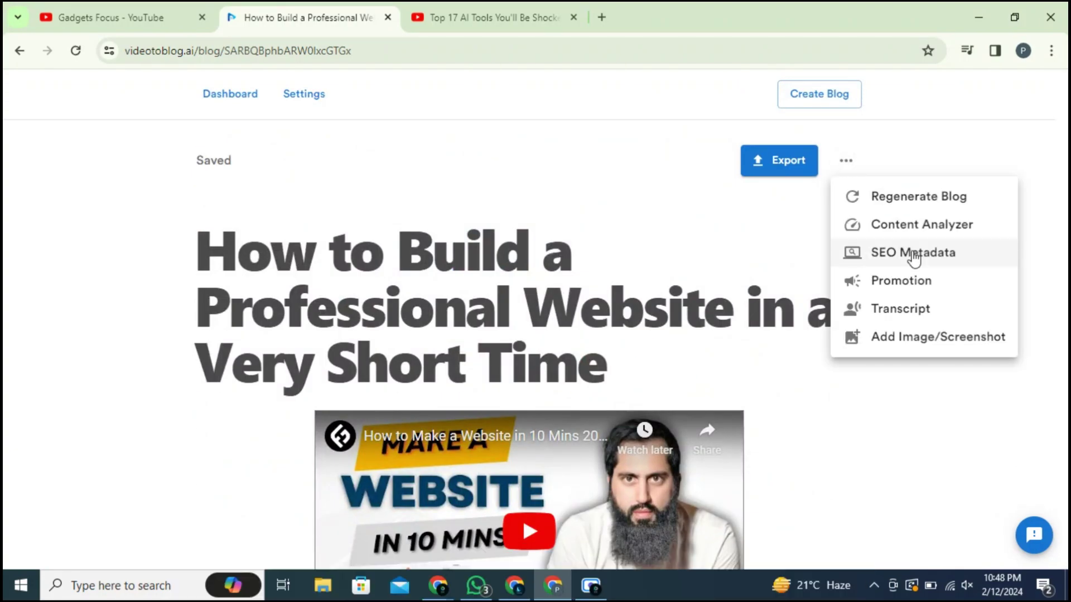
pyautogui.click(892, 338)
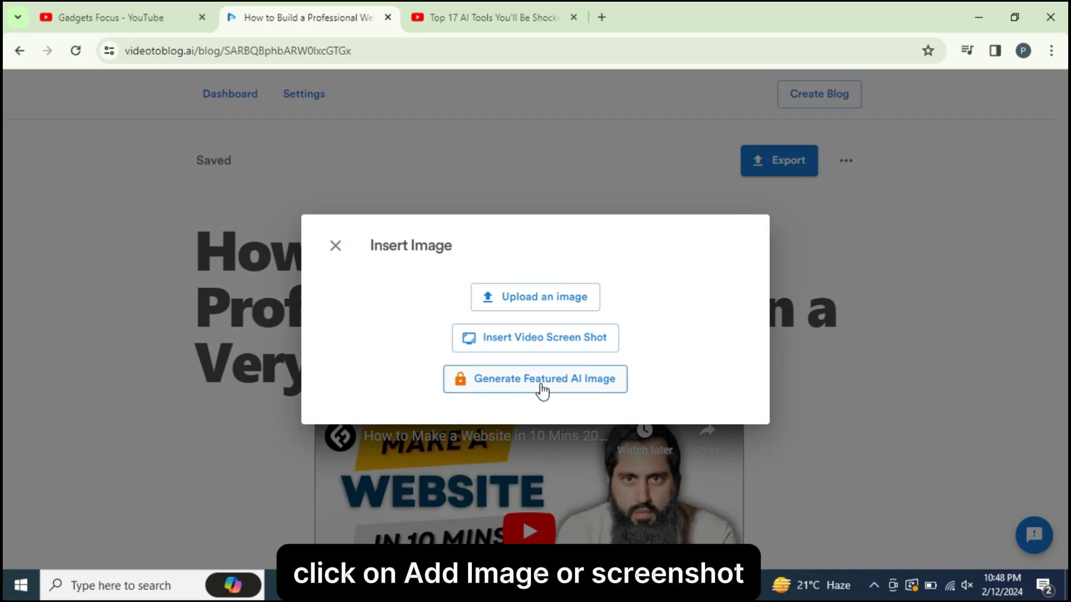
pyautogui.click(335, 246)
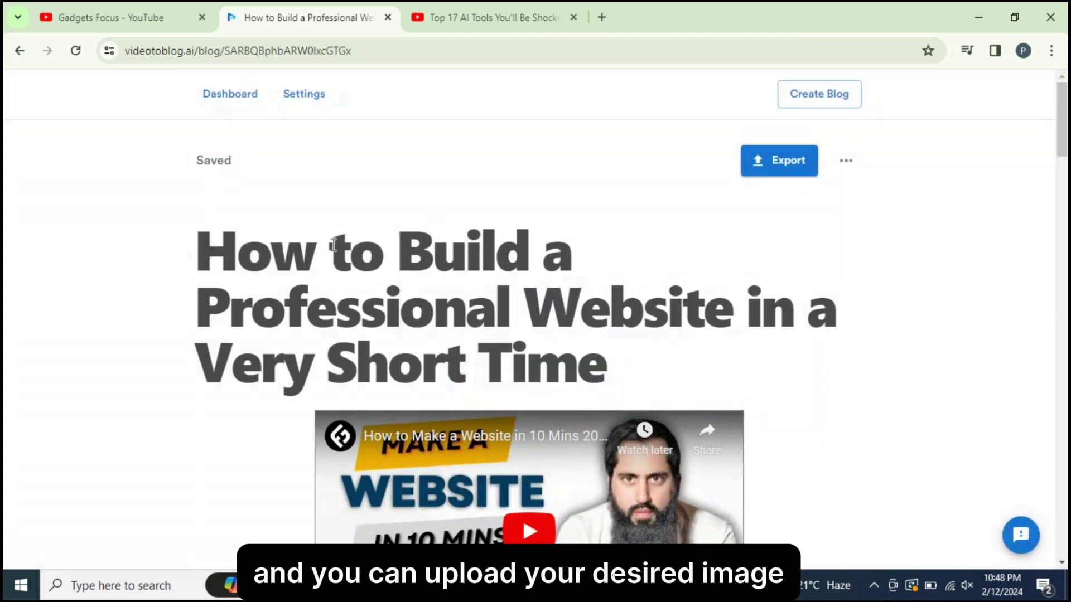
# - Run the Content Analyzer (61%, Good), then open the Regenerate Blog form
pyautogui.click(839, 161)
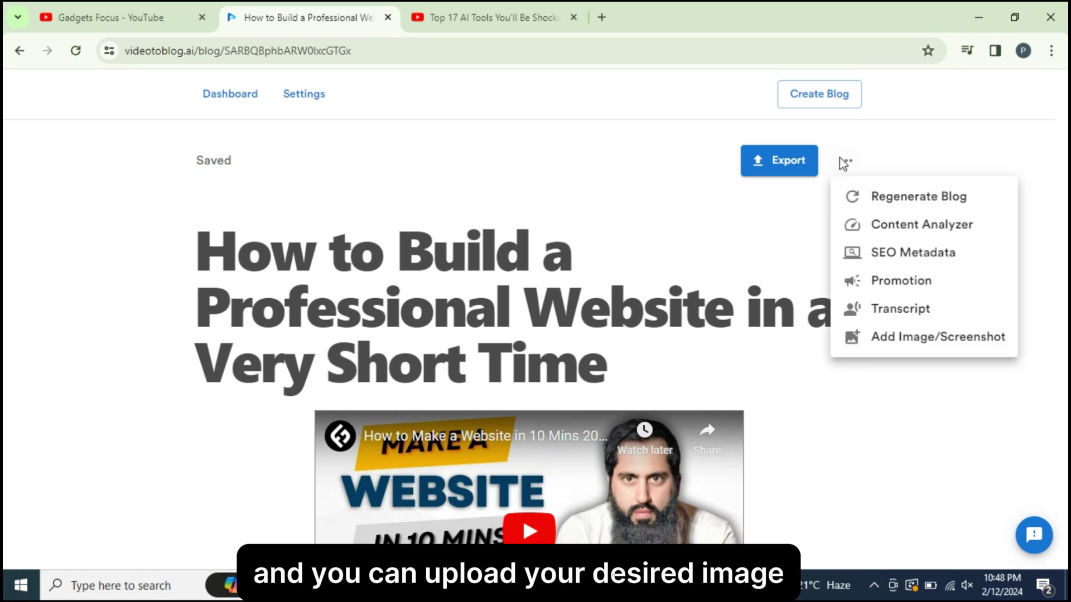
pyautogui.click(887, 229)
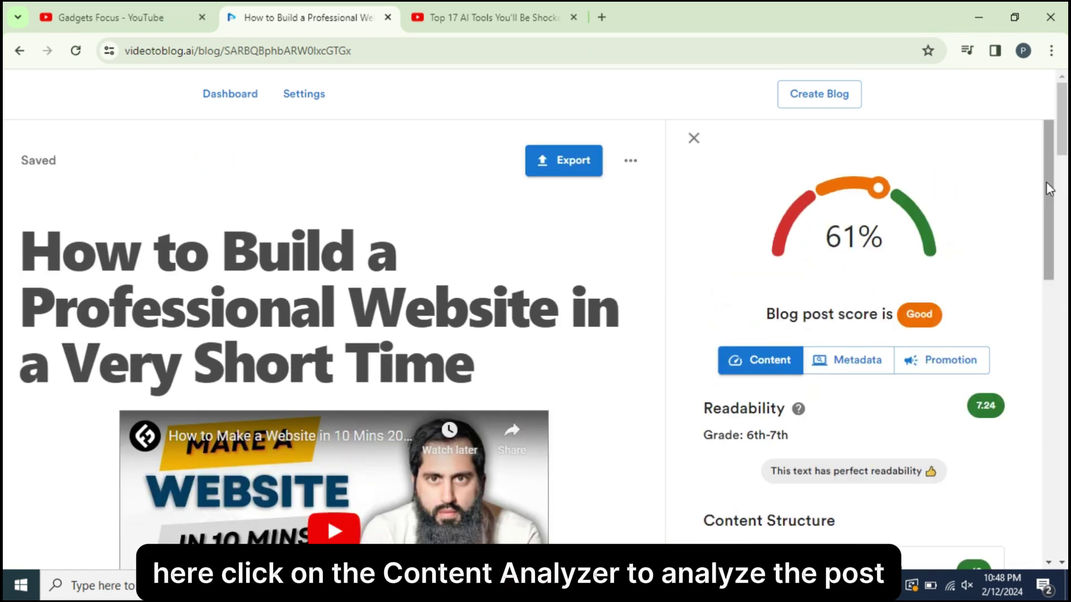
pyautogui.scroll(-8, 1046, 182)
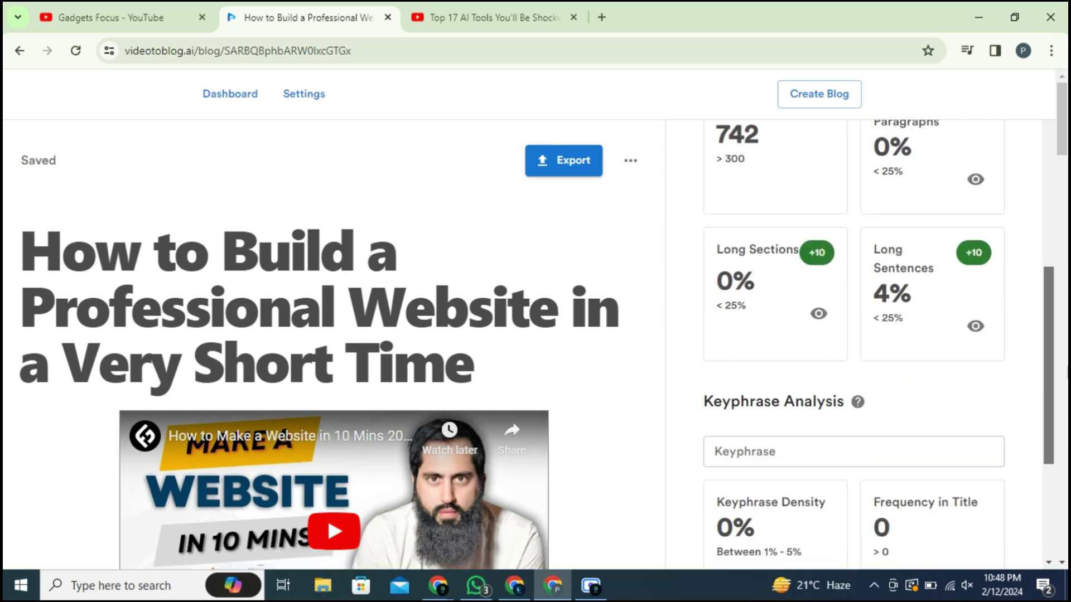
pyautogui.scroll(-4, 709, 270)
pyautogui.scroll(10, 708, 270)
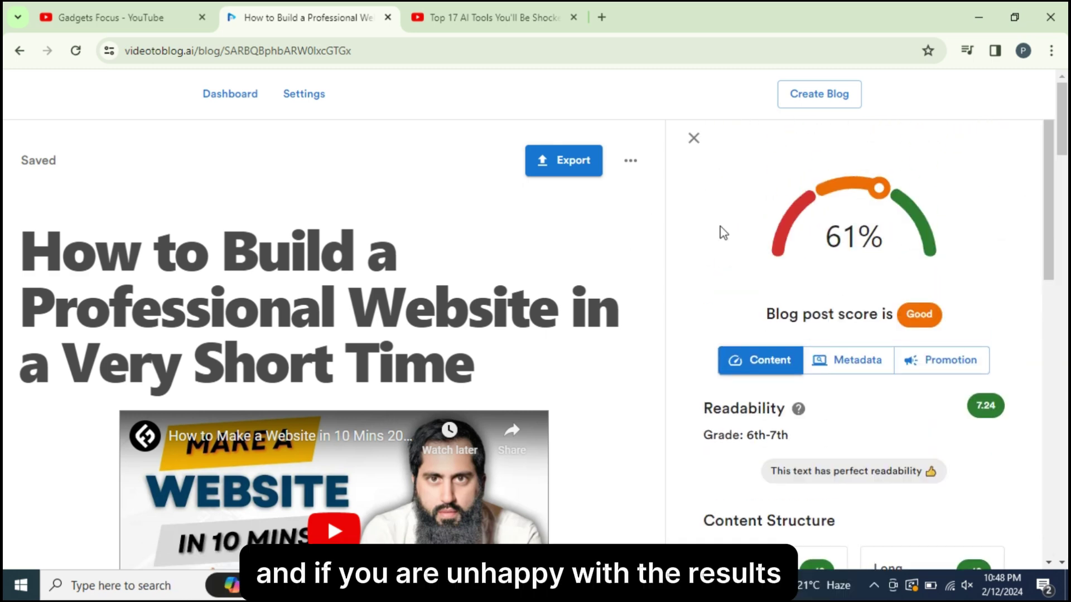
pyautogui.click(693, 139)
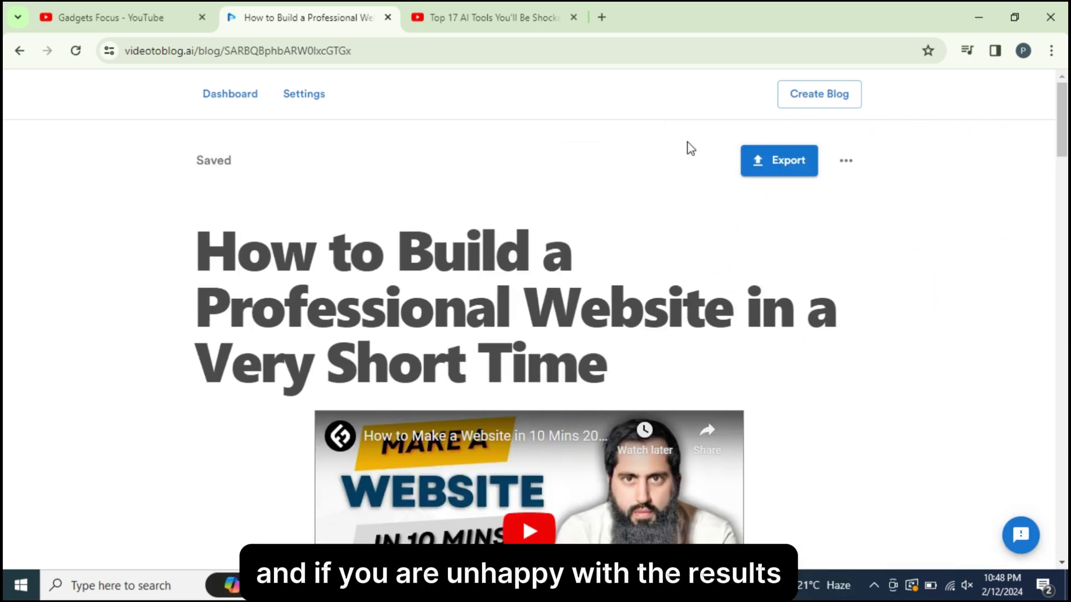
pyautogui.click(847, 163)
pyautogui.click(884, 198)
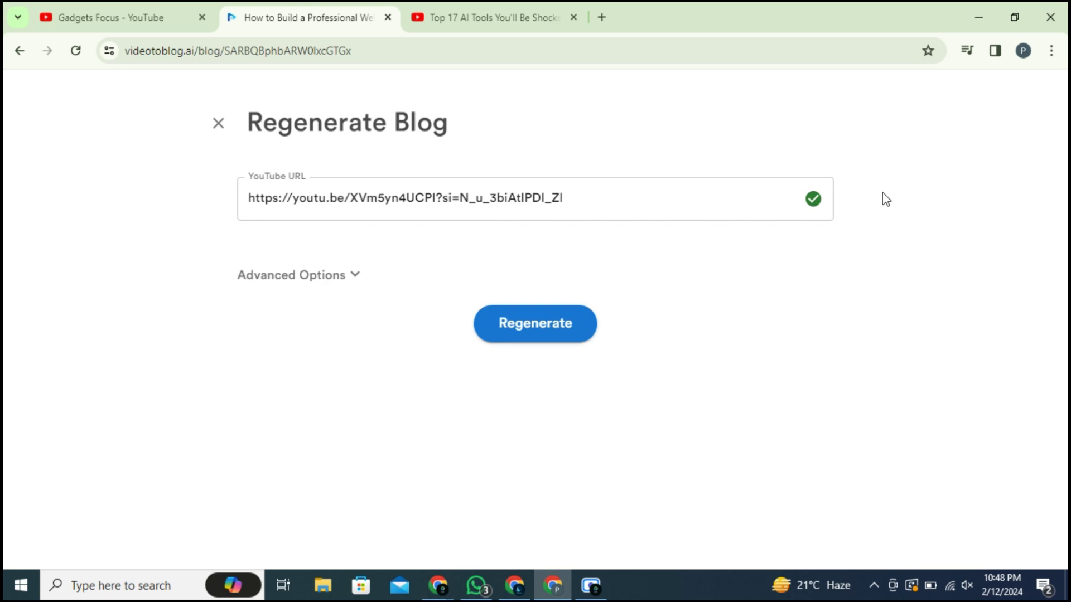
# - Regenerate the post from the same video and scroll through the new Short Time version
pyautogui.click(527, 330)
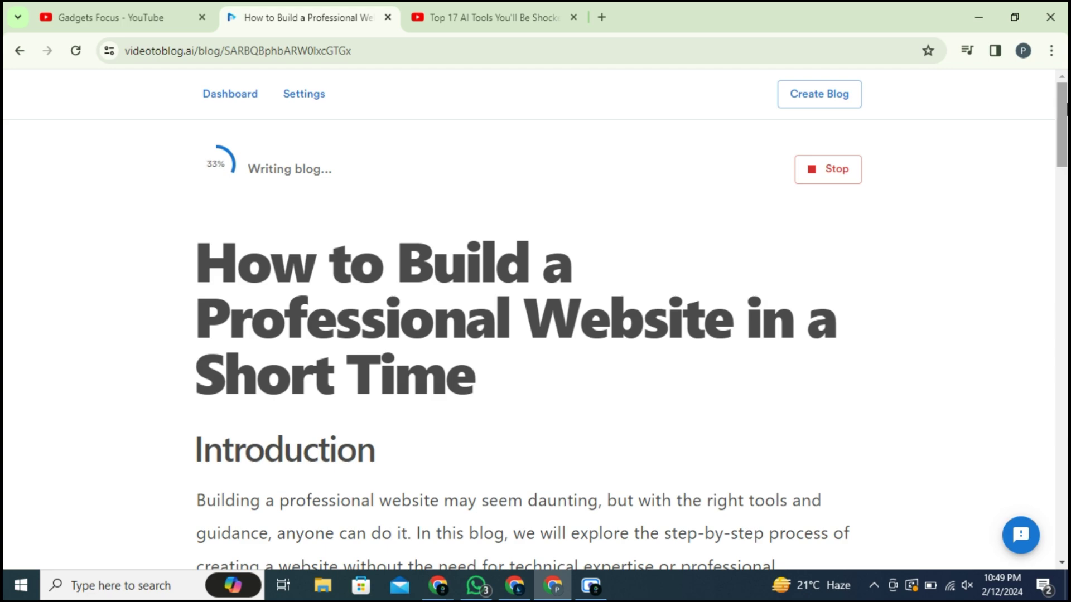
pyautogui.scroll(-20, 1067, 109)
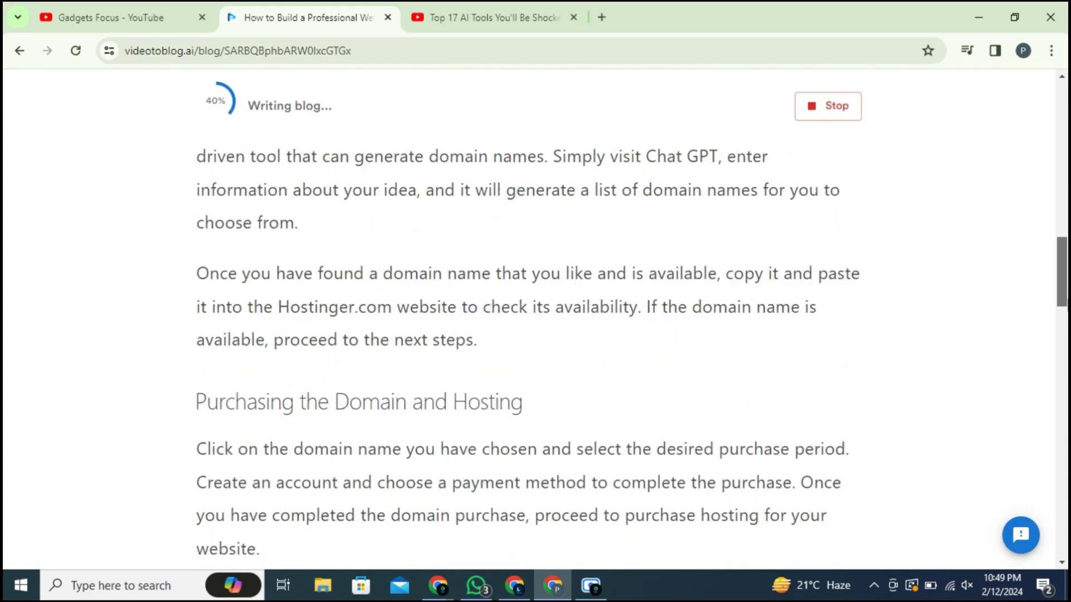
pyautogui.scroll(-20, 535, 334)
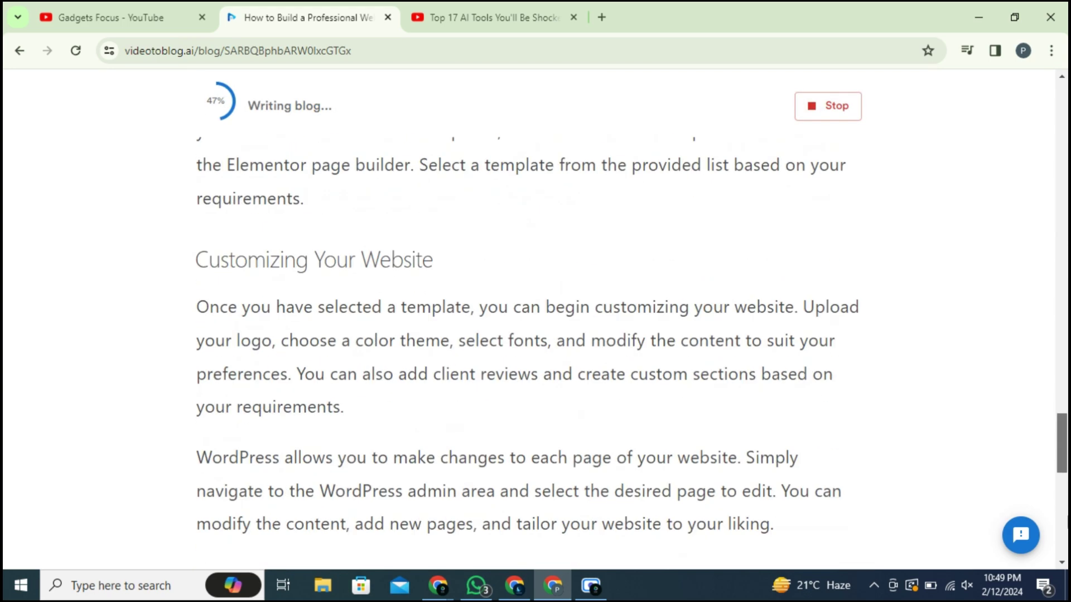
pyautogui.scroll(-5, 536, 335)
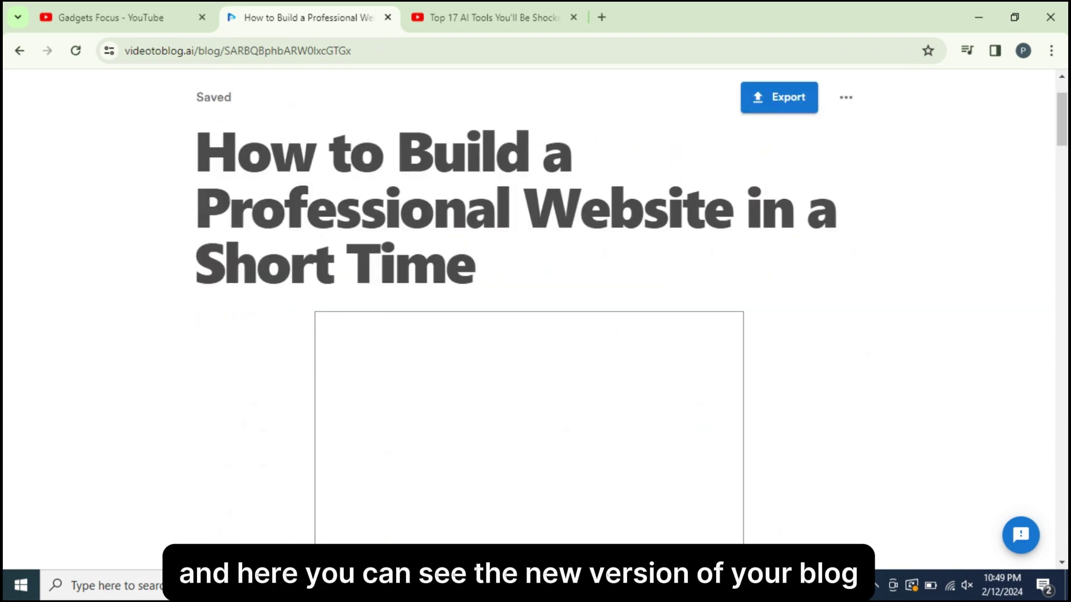
pyautogui.scroll(2, 536, 335)
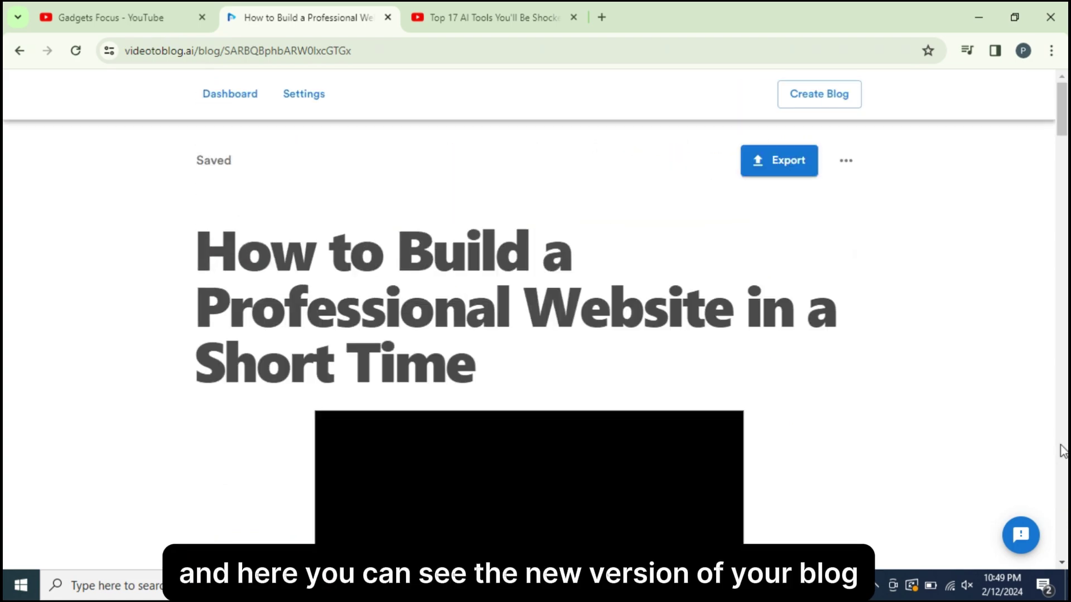
pyautogui.scroll(-20, 535, 335)
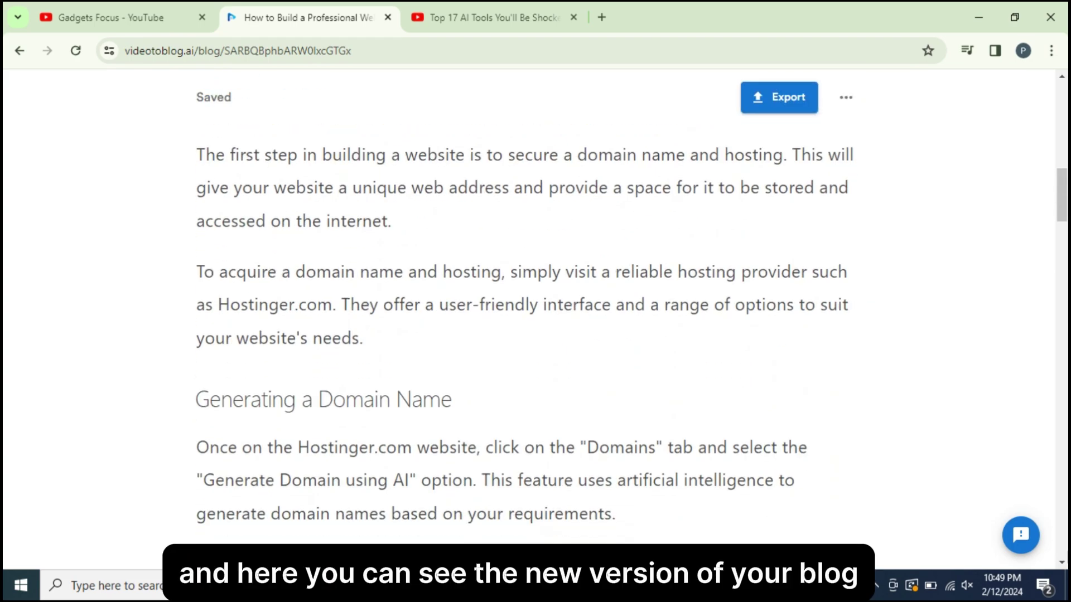
pyautogui.scroll(-2, 535, 334)
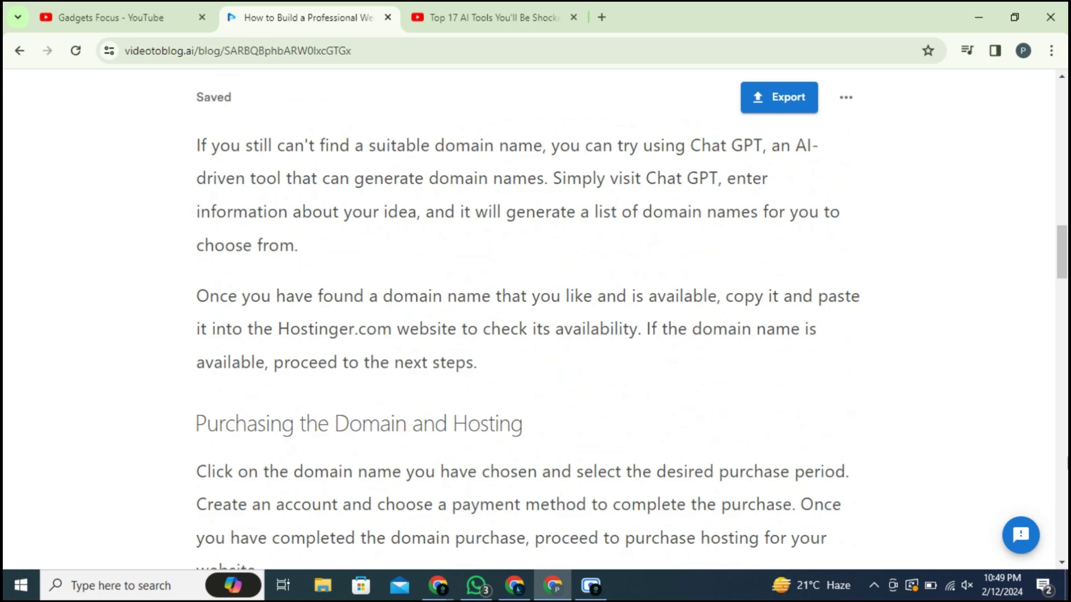